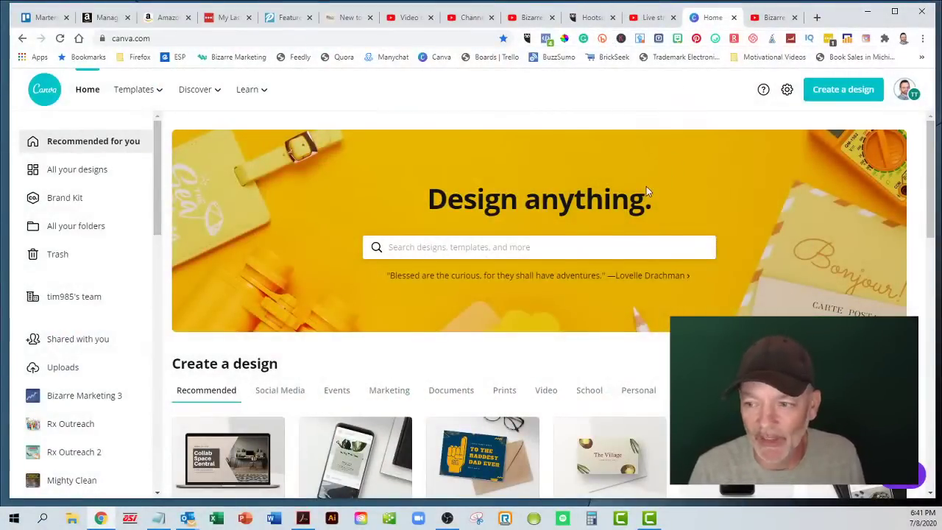
Start a blank 16:9 Presentation from the Create a design cards on the home page
{"action": "scroll", "coordinate": [611, 262], "scroll_direction": "down", "scroll_amount": 1}
{"action": "scroll", "coordinate": [457, 220], "scroll_direction": "up", "scroll_amount": 1}
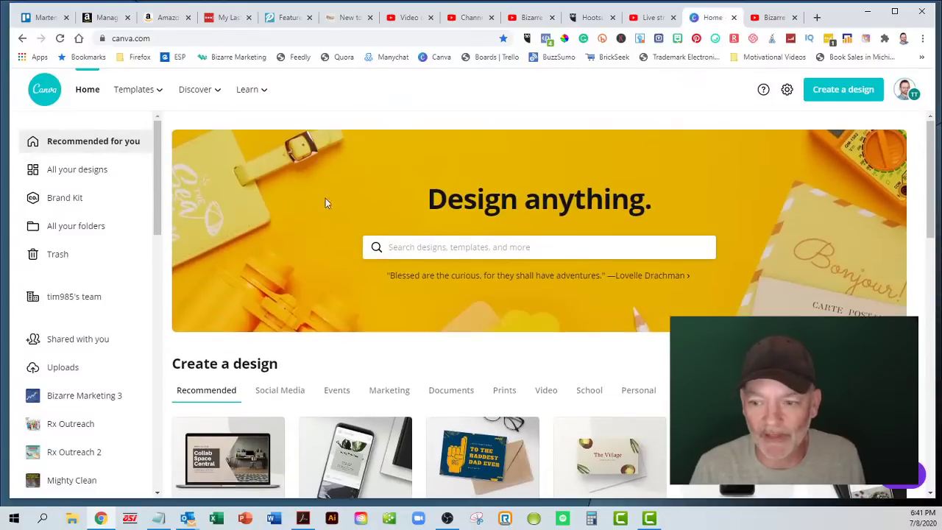
{"action": "scroll", "coordinate": [331, 221], "scroll_direction": "down", "scroll_amount": 2}
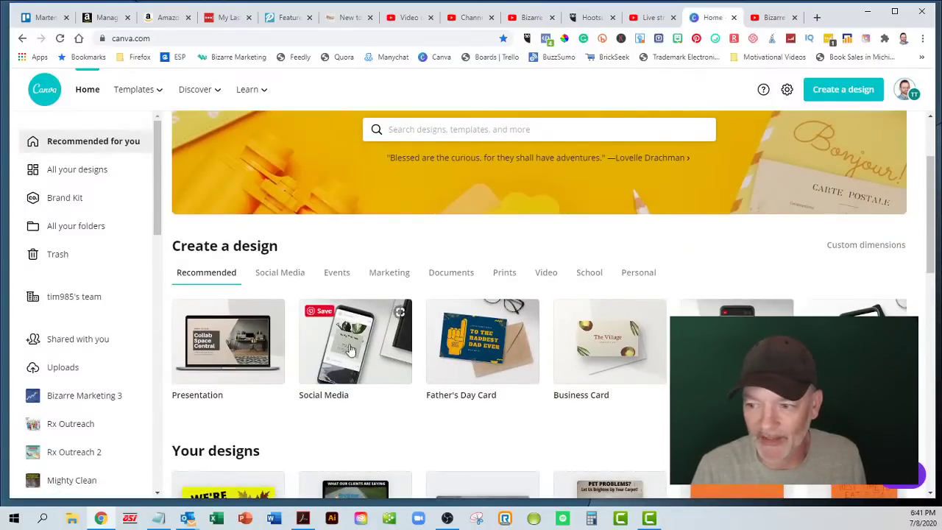
{"action": "left_click", "coordinate": [206, 362]}
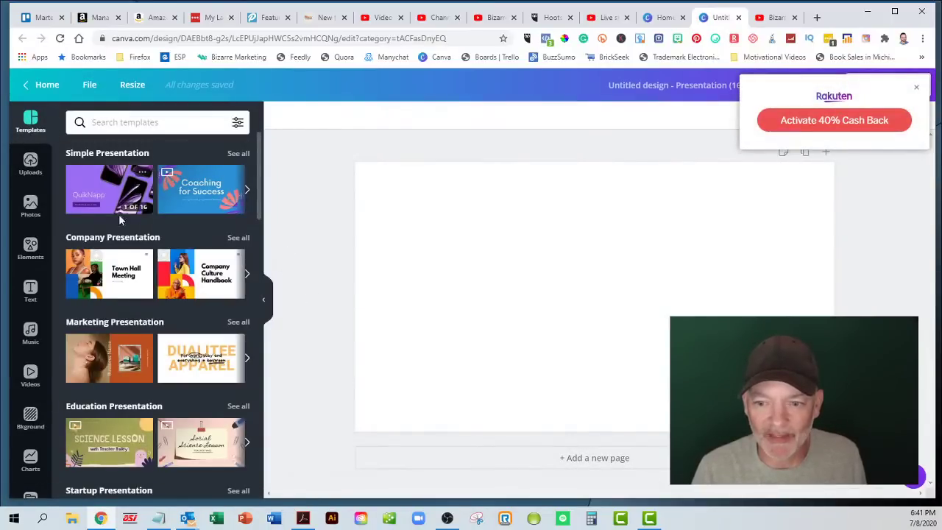
{"action": "scroll", "coordinate": [126, 379], "scroll_direction": "down", "scroll_amount": 3}
{"action": "scroll", "coordinate": [126, 378], "scroll_direction": "down", "scroll_amount": 3}
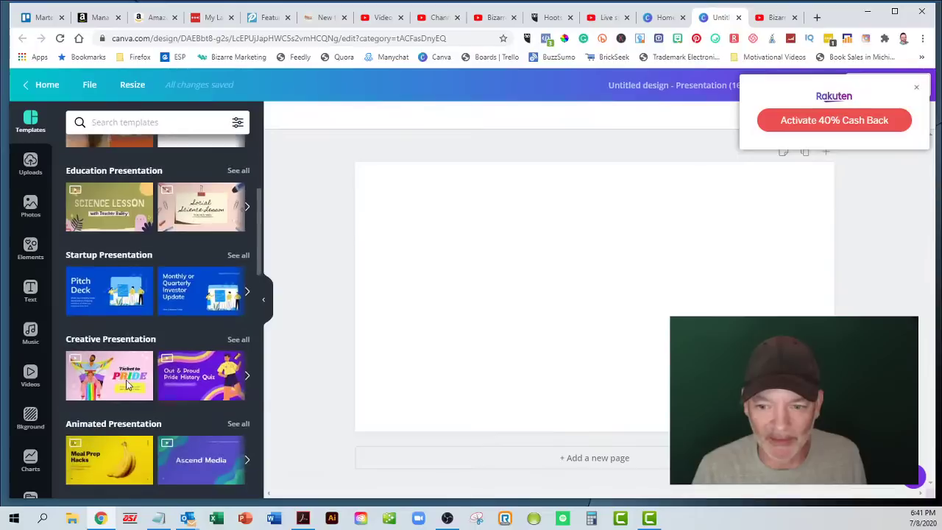
{"action": "scroll", "coordinate": [128, 353], "scroll_direction": "up", "scroll_amount": 4}
{"action": "scroll", "coordinate": [127, 247], "scroll_direction": "up", "scroll_amount": 1}
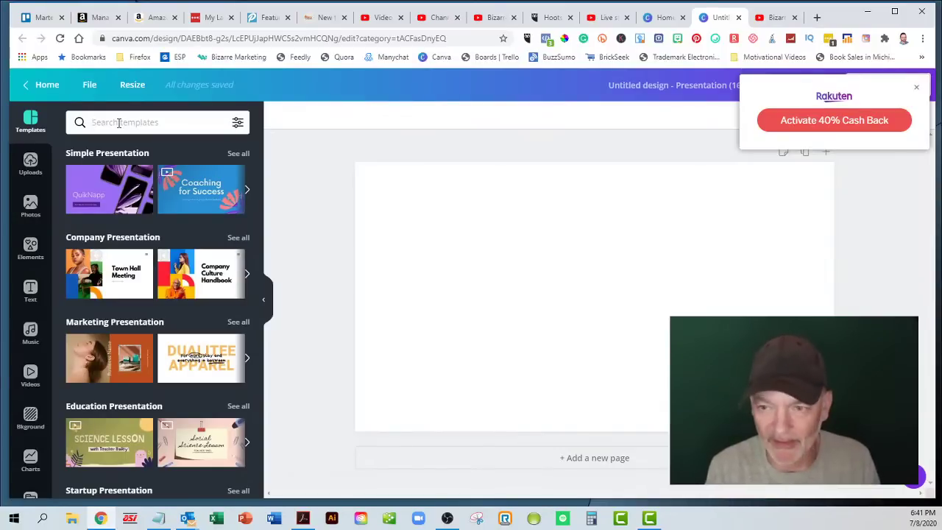
Search the presentation templates for 'pizza' and dismiss the cash-back popup
{"action": "left_click", "coordinate": [118, 123]}
{"action": "type", "text": "pizza"}
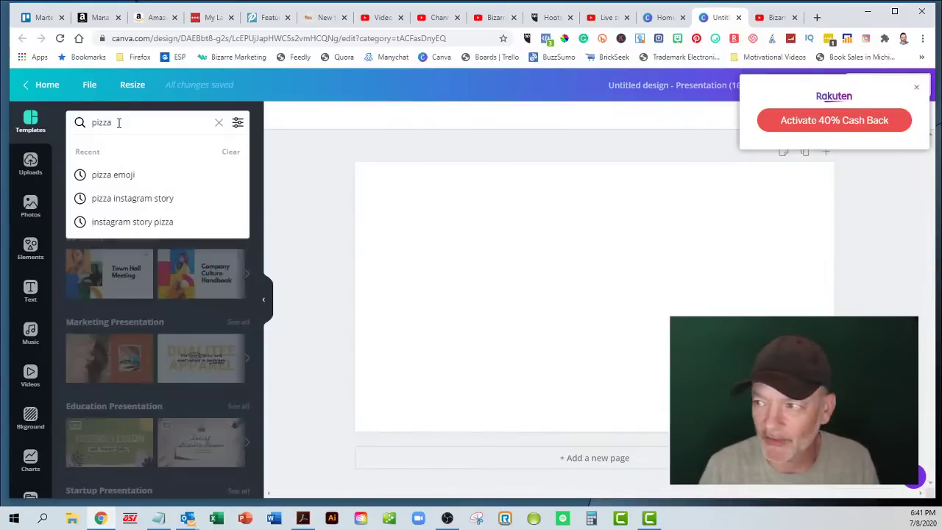
{"action": "left_click", "coordinate": [916, 90]}
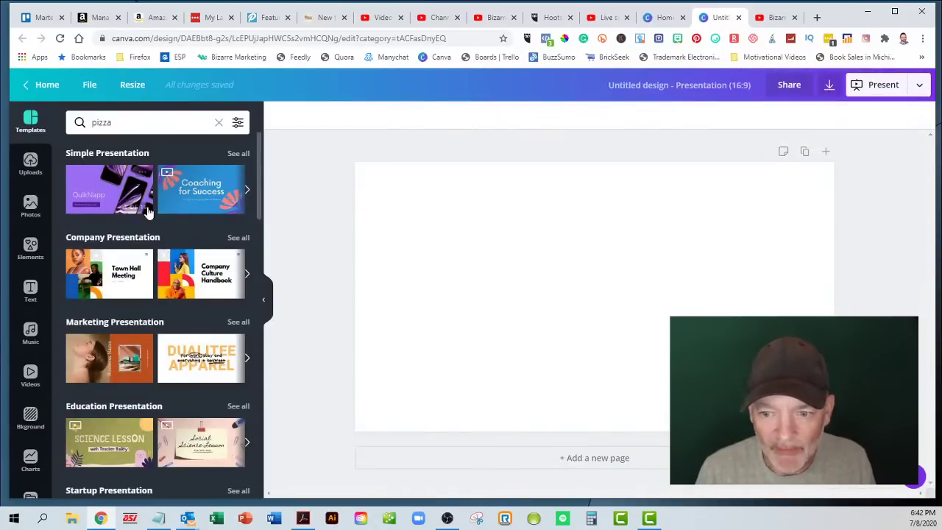
{"action": "scroll", "coordinate": [144, 206], "scroll_direction": "down", "scroll_amount": 1}
{"action": "scroll", "coordinate": [142, 204], "scroll_direction": "up", "scroll_amount": 1}
{"action": "scroll", "coordinate": [137, 206], "scroll_direction": "down", "scroll_amount": 6}
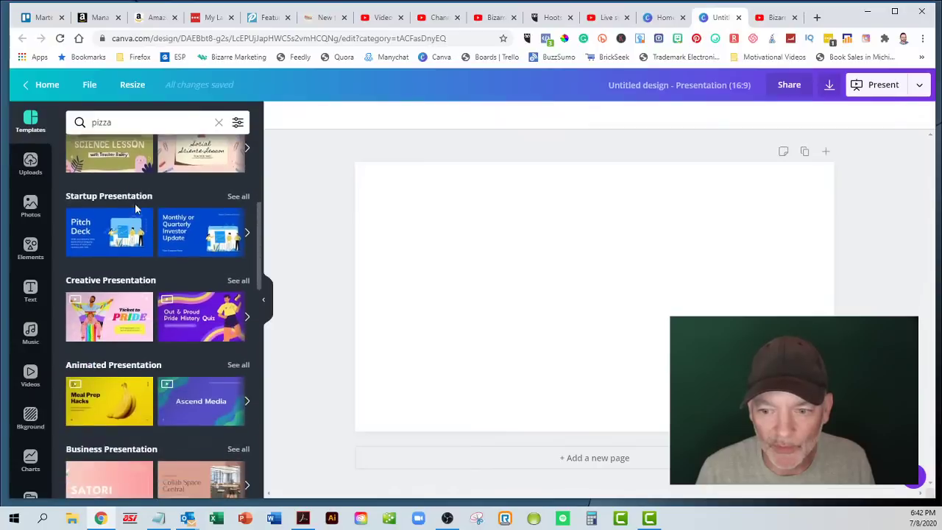
{"action": "scroll", "coordinate": [135, 209], "scroll_direction": "down", "scroll_amount": 1}
{"action": "scroll", "coordinate": [133, 206], "scroll_direction": "up", "scroll_amount": 3}
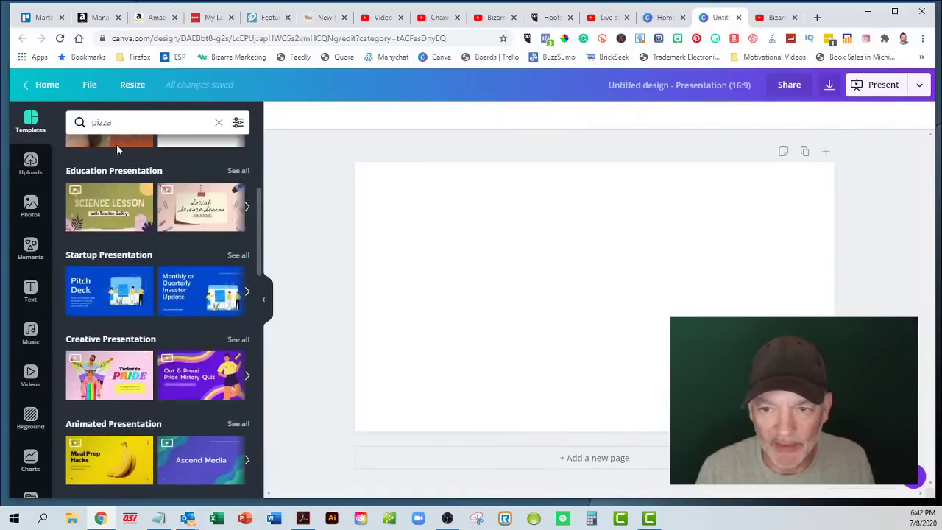
Replace the template search with 'dounet', then with 'food'
{"action": "left_click", "coordinate": [119, 125]}
{"action": "key", "text": "ctrl+a"}
{"action": "type", "text": "d"}
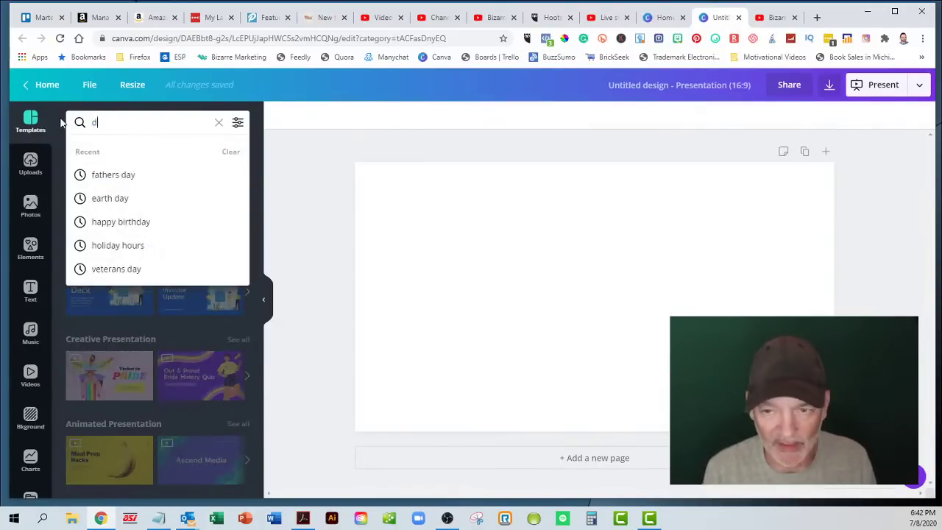
{"action": "type", "text": "ounet"}
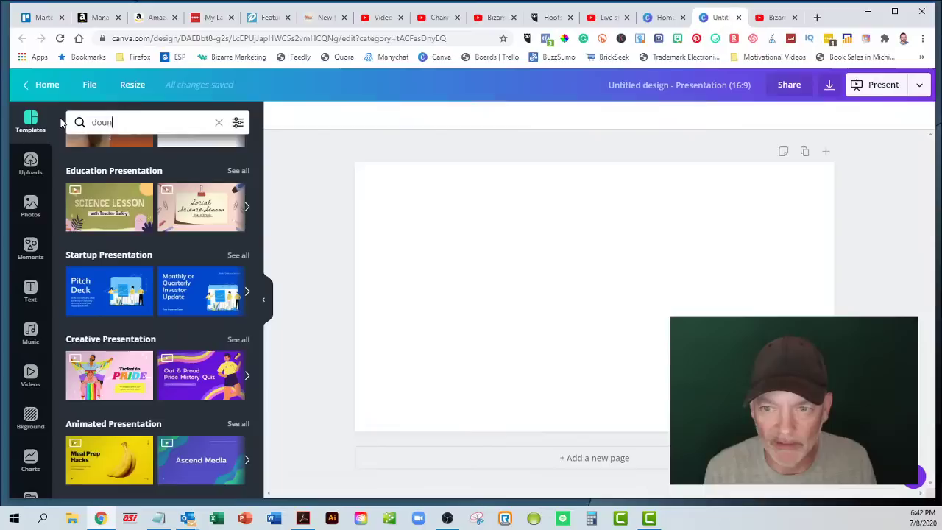
{"action": "key", "text": "Return"}
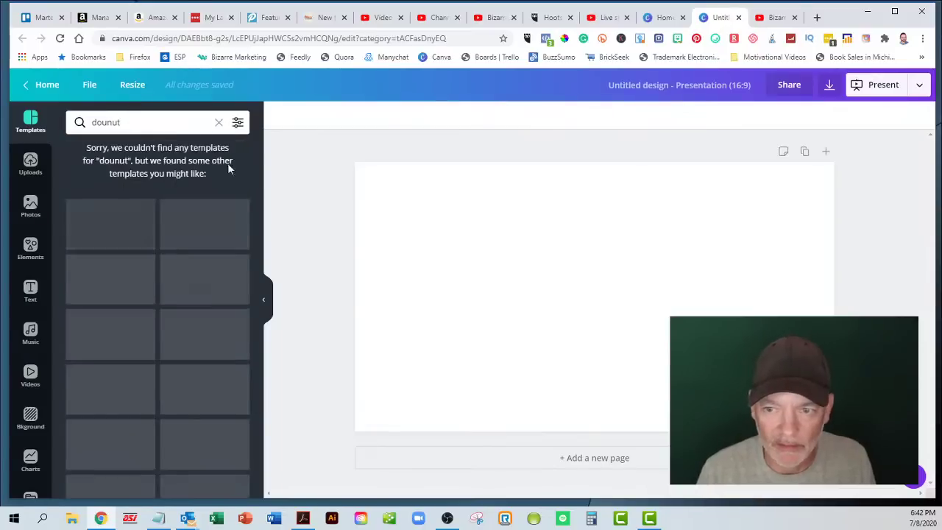
{"action": "left_click", "coordinate": [132, 128]}
{"action": "key", "text": "ctrl+a"}
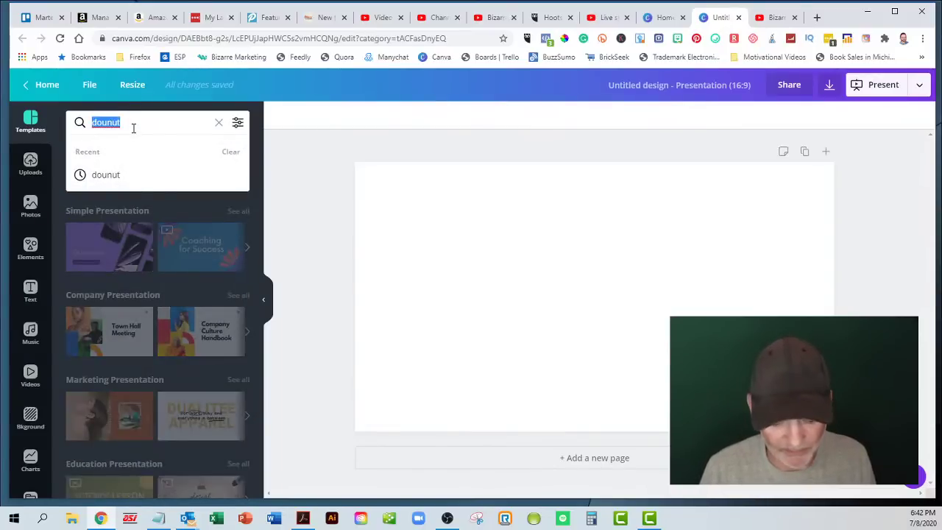
{"action": "type", "text": "foo"}
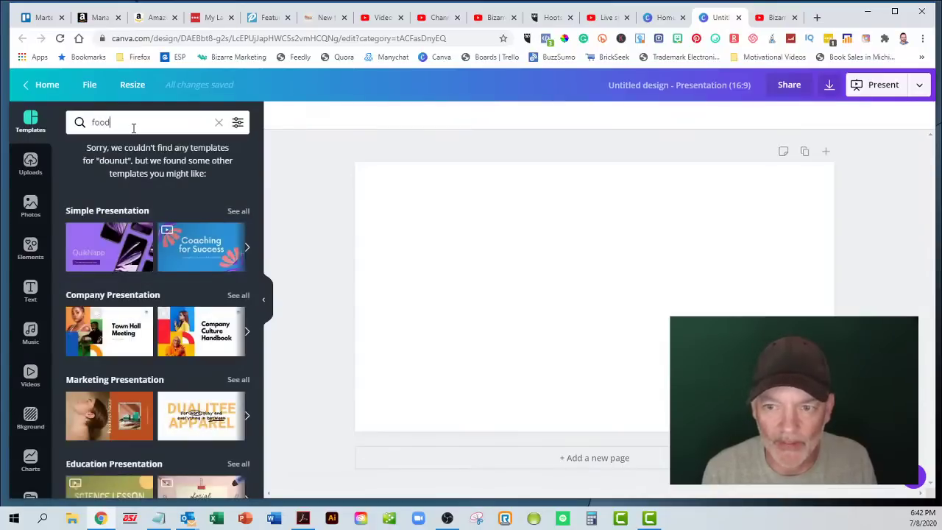
{"action": "type", "text": "d"}
{"action": "key", "text": "Return"}
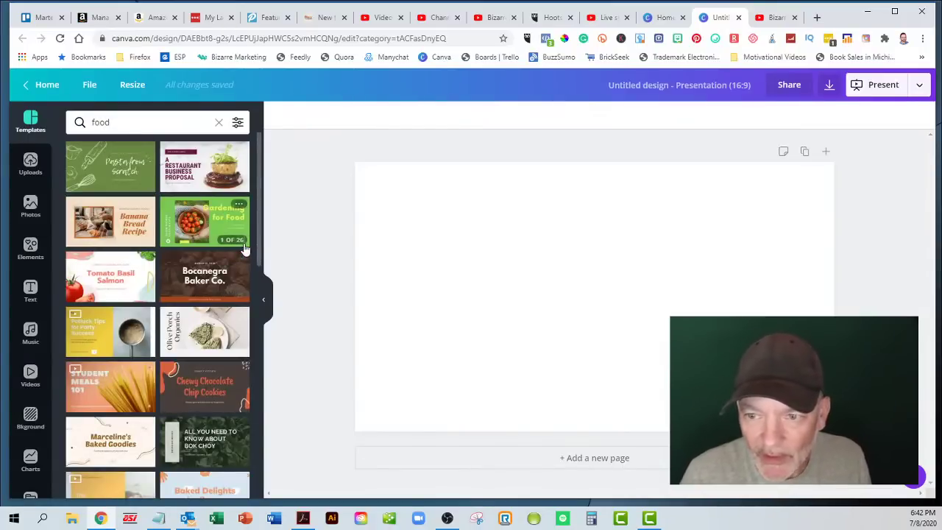
Apply all 25 pages of the Cascade Eatery restaurant business proposal template
{"action": "left_click", "coordinate": [191, 180]}
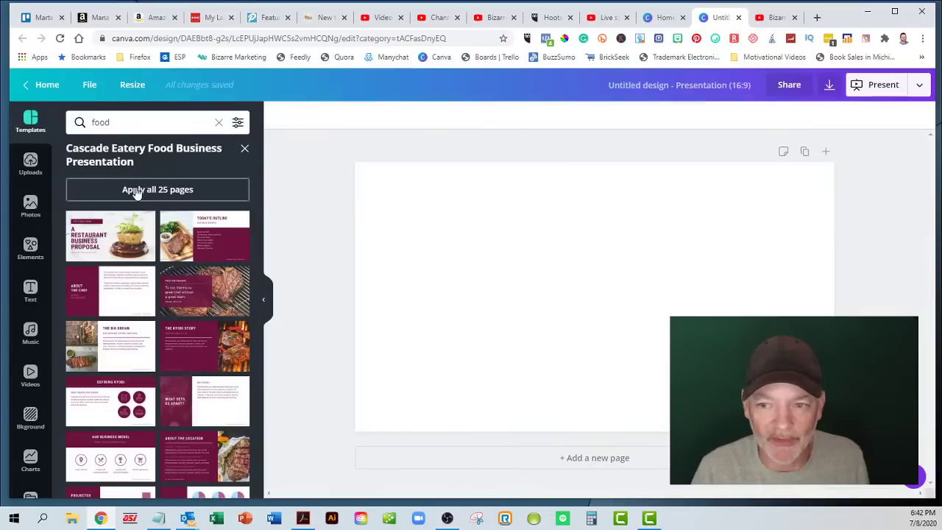
{"action": "scroll", "coordinate": [156, 327], "scroll_direction": "down", "scroll_amount": 6}
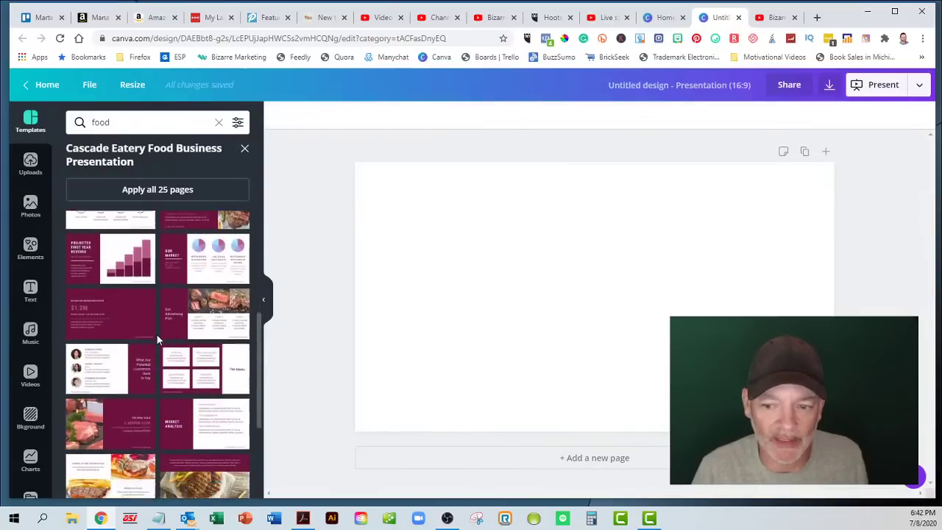
{"action": "scroll", "coordinate": [156, 335], "scroll_direction": "down", "scroll_amount": 3}
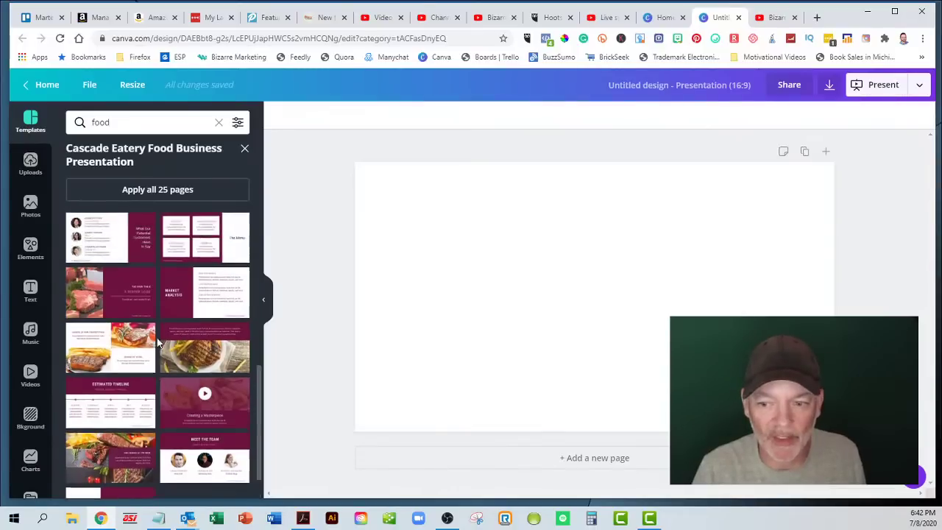
{"action": "scroll", "coordinate": [156, 337], "scroll_direction": "up", "scroll_amount": 6}
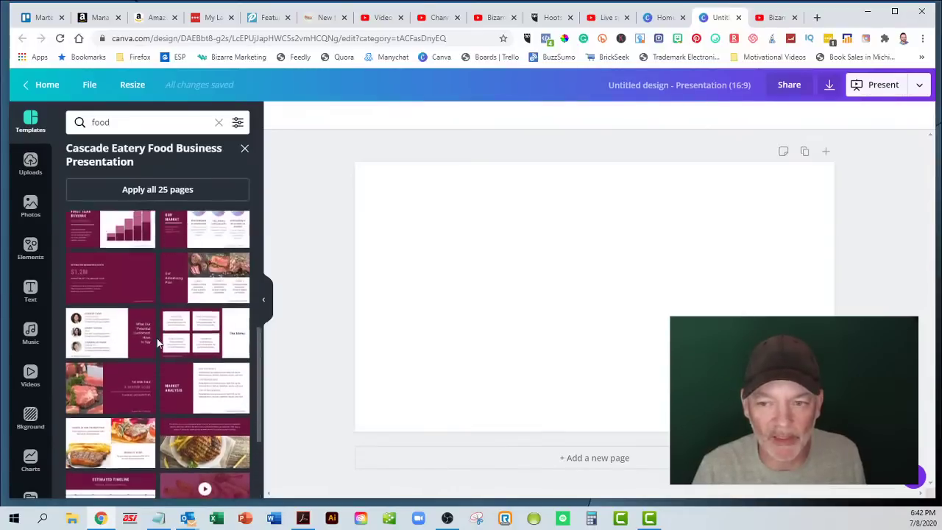
{"action": "left_click", "coordinate": [131, 193]}
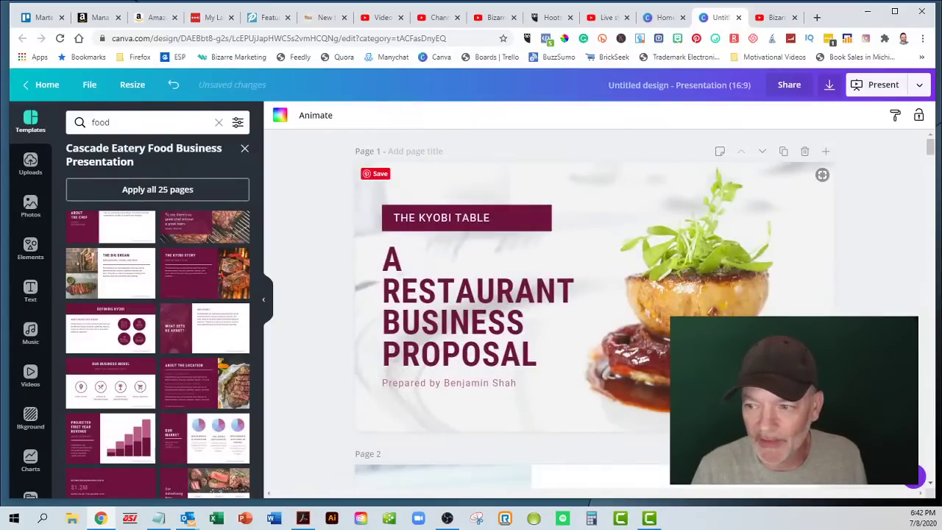
Scroll through the later template pages and back up toward Page 1
{"action": "scroll", "coordinate": [592, 309], "scroll_direction": "down", "scroll_amount": 5}
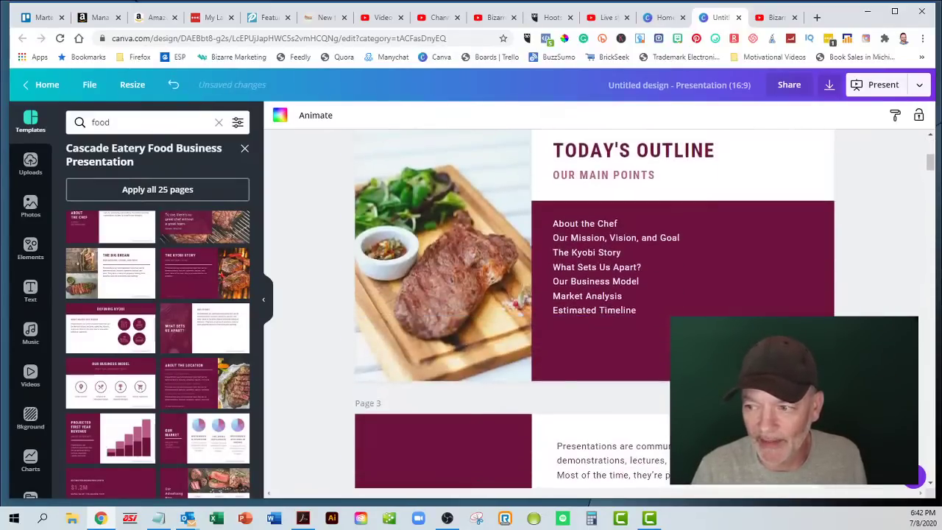
{"action": "scroll", "coordinate": [592, 309], "scroll_direction": "down", "scroll_amount": 4}
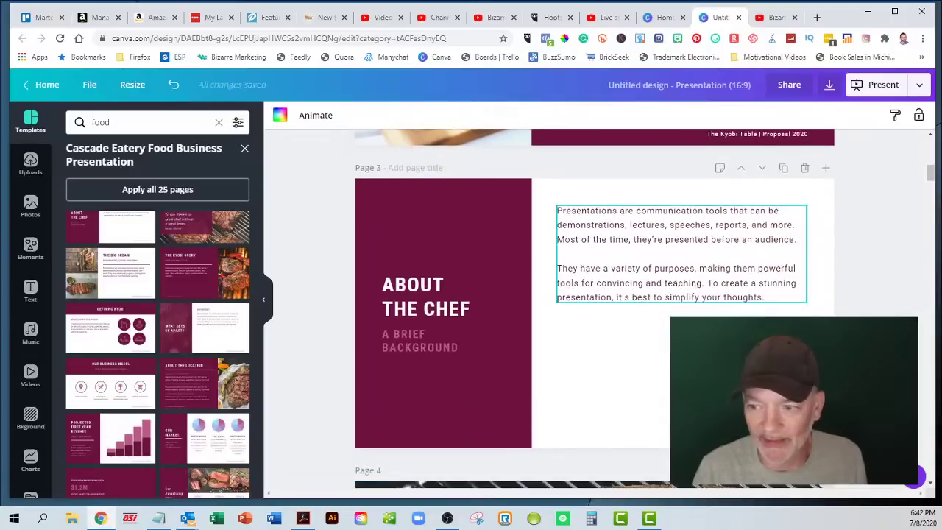
{"action": "scroll", "coordinate": [593, 309], "scroll_direction": "down", "scroll_amount": 5}
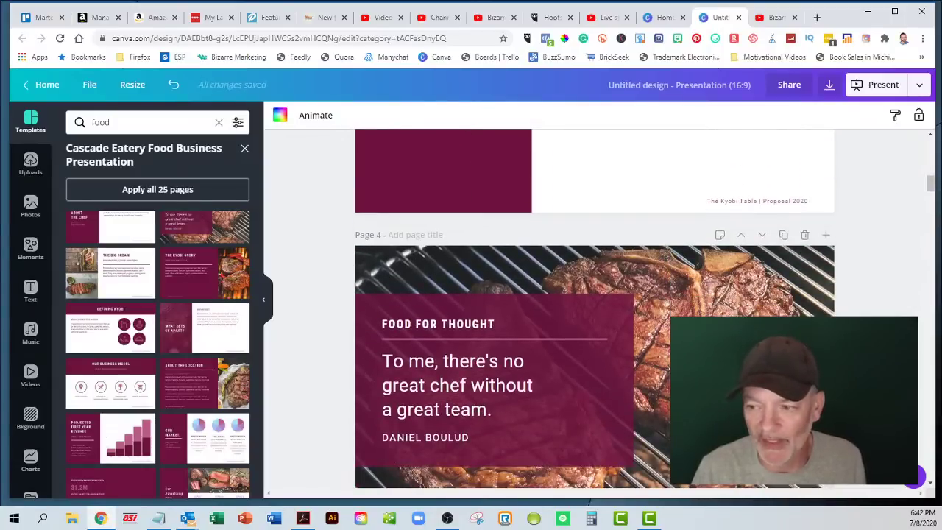
{"action": "scroll", "coordinate": [593, 309], "scroll_direction": "down", "scroll_amount": 5}
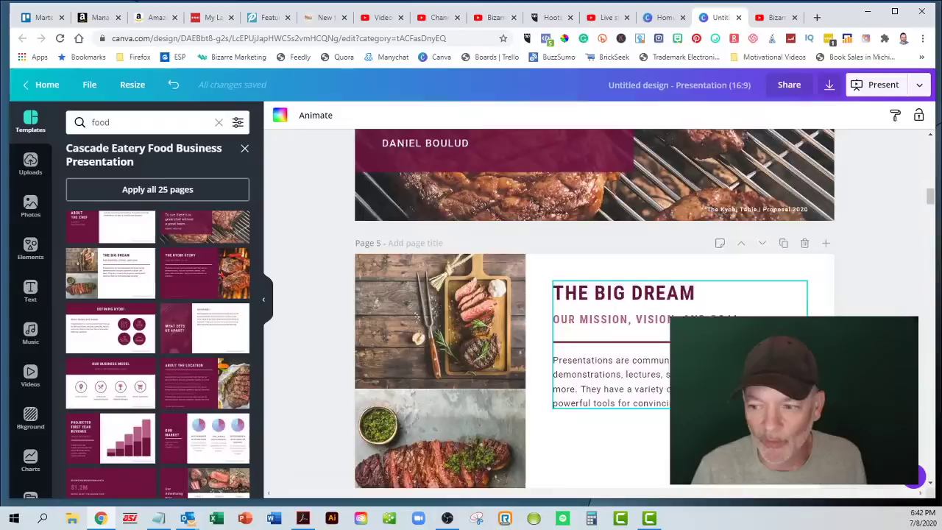
{"action": "scroll", "coordinate": [593, 309], "scroll_direction": "down", "scroll_amount": 5}
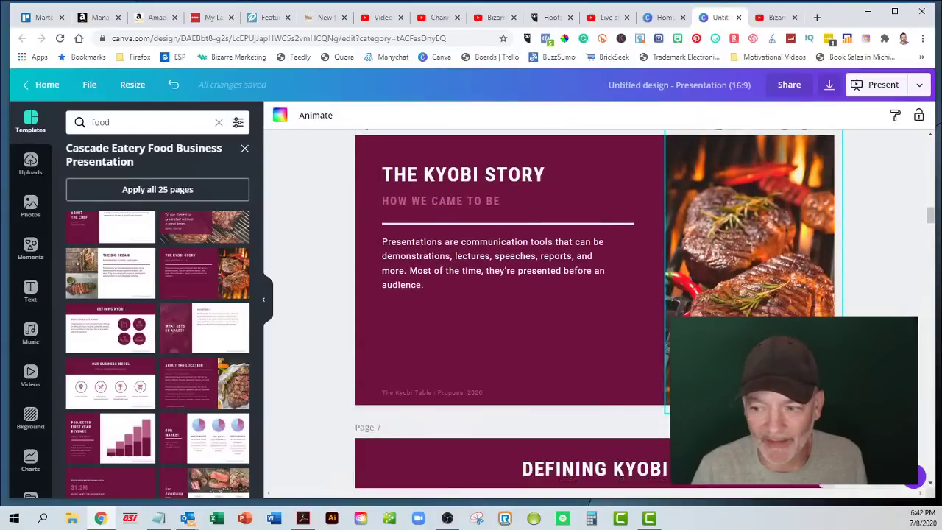
{"action": "scroll", "coordinate": [592, 309], "scroll_direction": "down", "scroll_amount": 1}
{"action": "scroll", "coordinate": [592, 309], "scroll_direction": "down", "scroll_amount": 7}
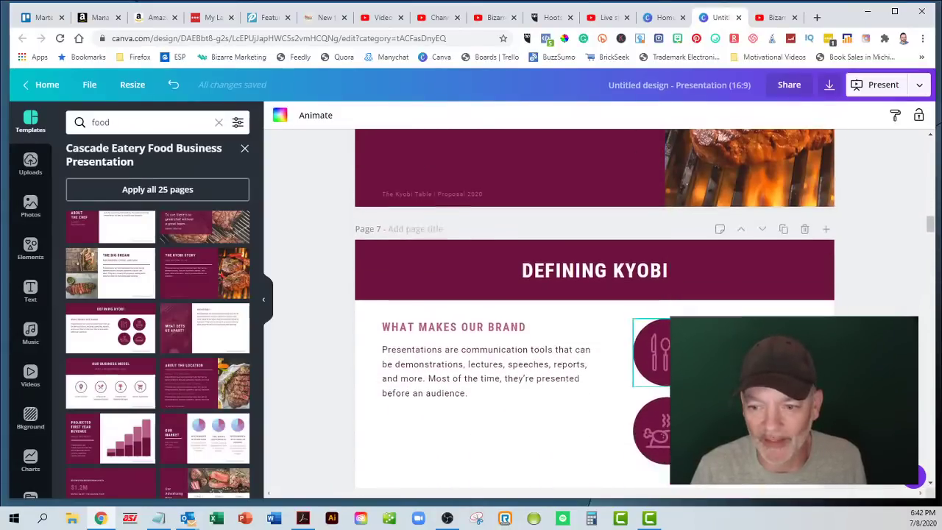
{"action": "scroll", "coordinate": [739, 308], "scroll_direction": "down", "scroll_amount": 4}
{"action": "scroll", "coordinate": [739, 307], "scroll_direction": "up", "scroll_amount": 15}
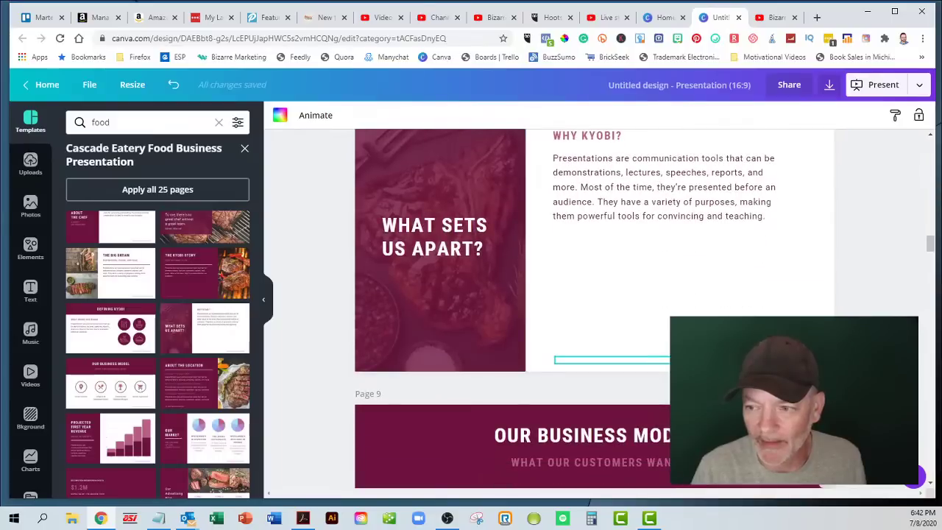
{"action": "scroll", "coordinate": [739, 307], "scroll_direction": "up", "scroll_amount": 20}
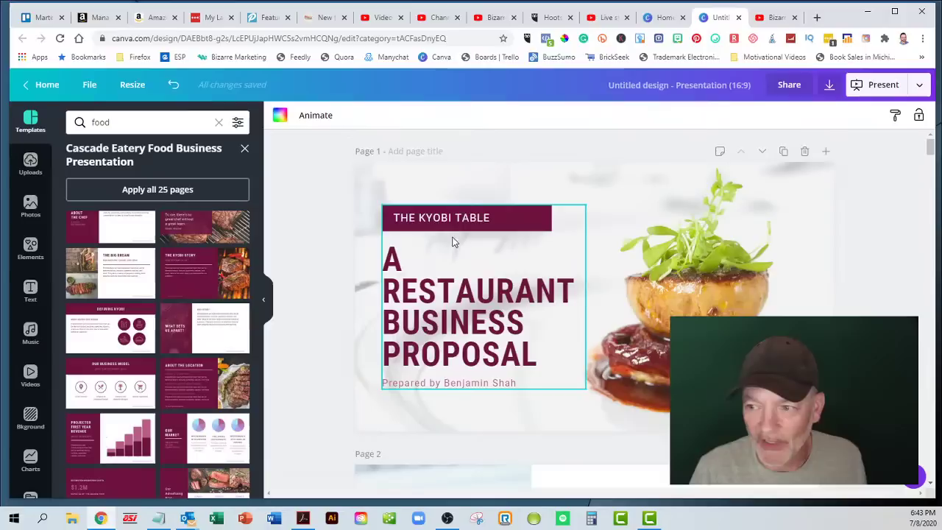
Ungroup the cover title and select the maroon box behind THE KYOBI TABLE
{"action": "left_click", "coordinate": [508, 229]}
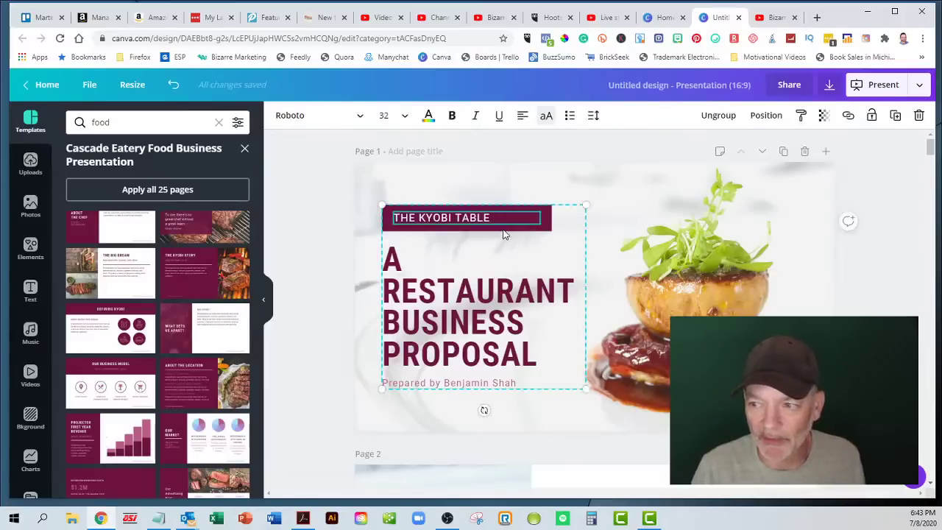
{"action": "left_click", "coordinate": [717, 121]}
{"action": "left_click", "coordinate": [320, 210]}
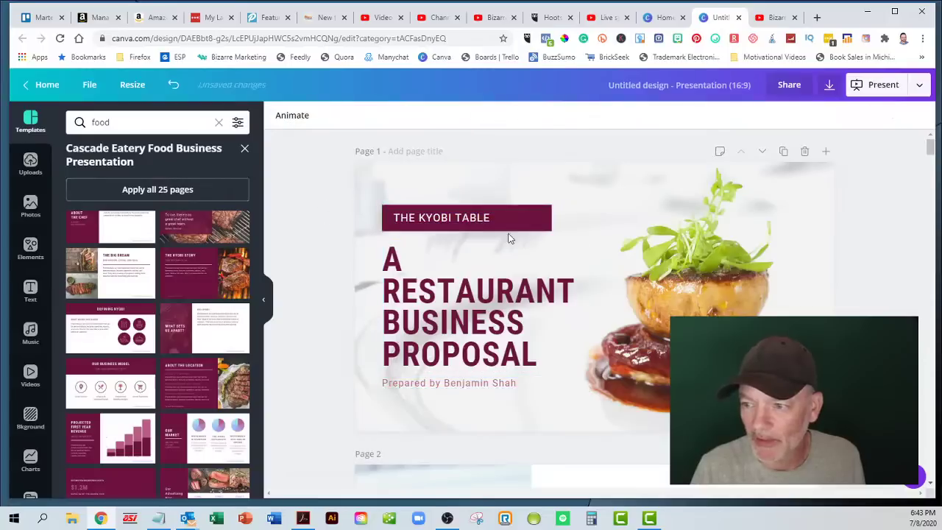
{"action": "left_click", "coordinate": [518, 228]}
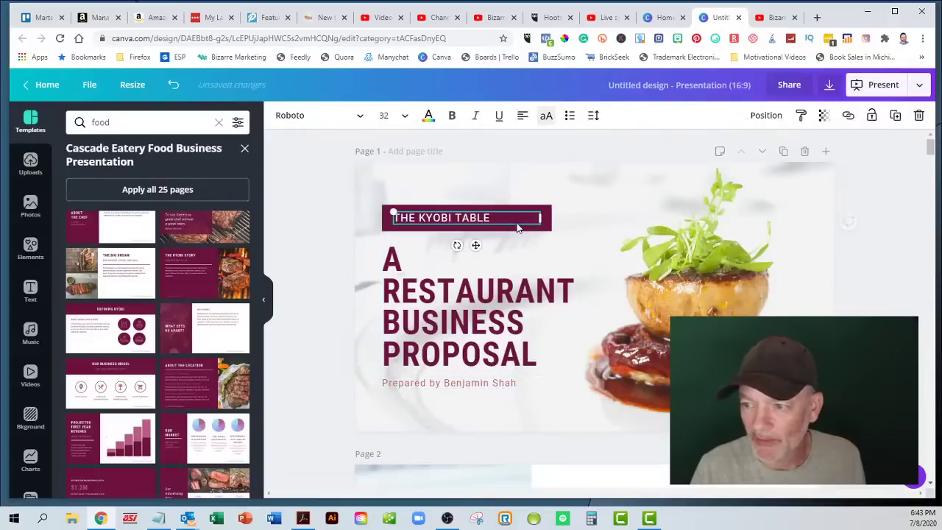
{"action": "left_click", "coordinate": [299, 184]}
{"action": "left_click", "coordinate": [538, 206]}
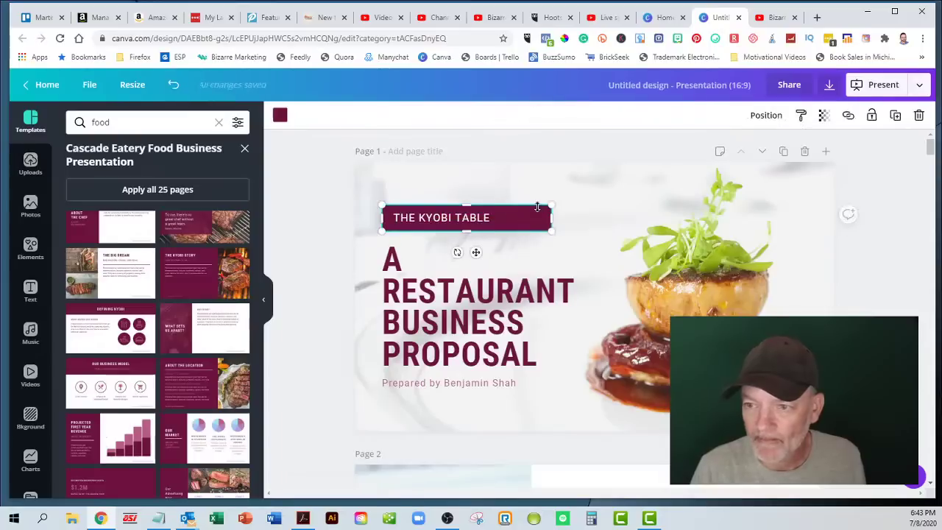
Try teal and pink document colours on the heading box, leaving it maroon
{"action": "left_click", "coordinate": [279, 117]}
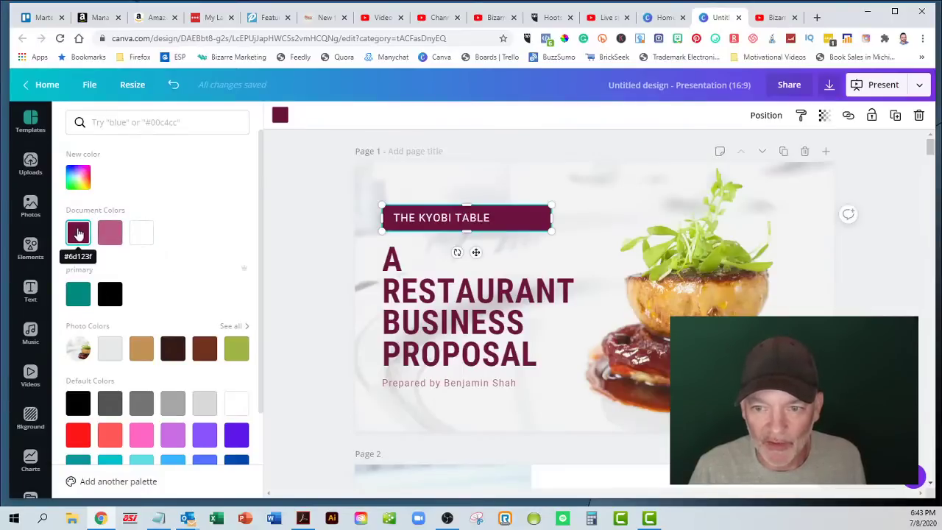
{"action": "left_click", "coordinate": [79, 234]}
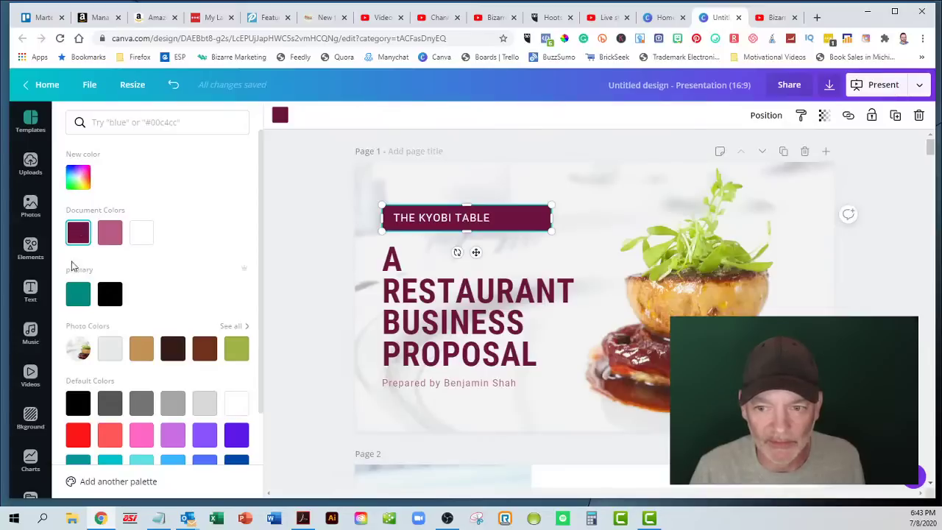
{"action": "left_click", "coordinate": [78, 293]}
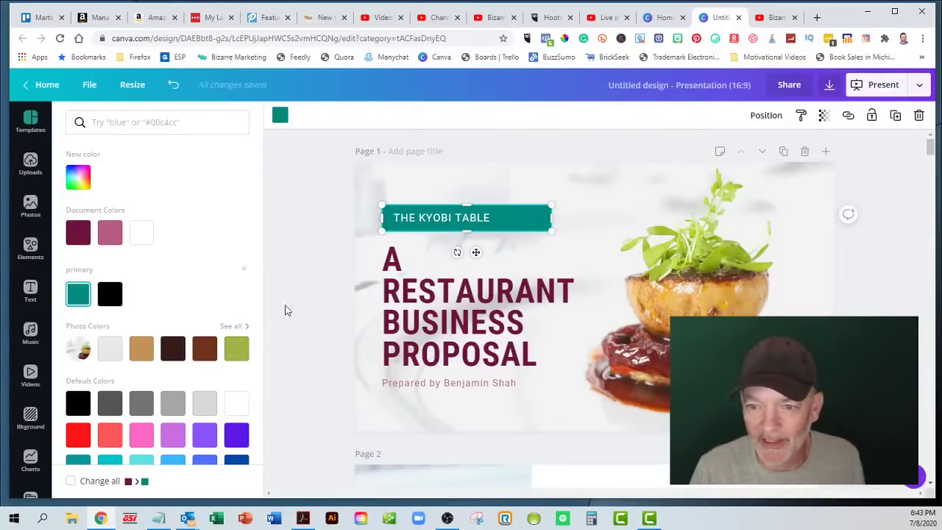
{"action": "scroll", "coordinate": [425, 268], "scroll_direction": "down", "scroll_amount": 4}
{"action": "scroll", "coordinate": [479, 311], "scroll_direction": "up", "scroll_amount": 2}
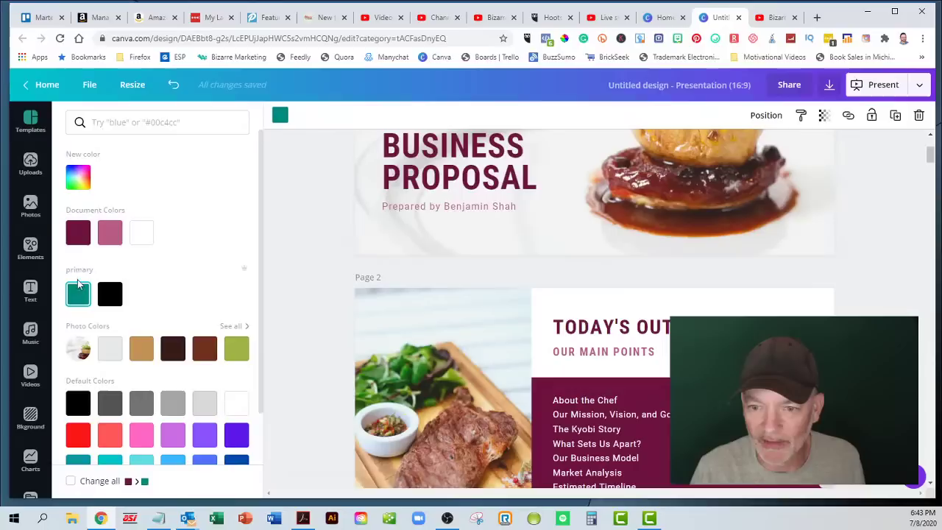
{"action": "left_click", "coordinate": [76, 234]}
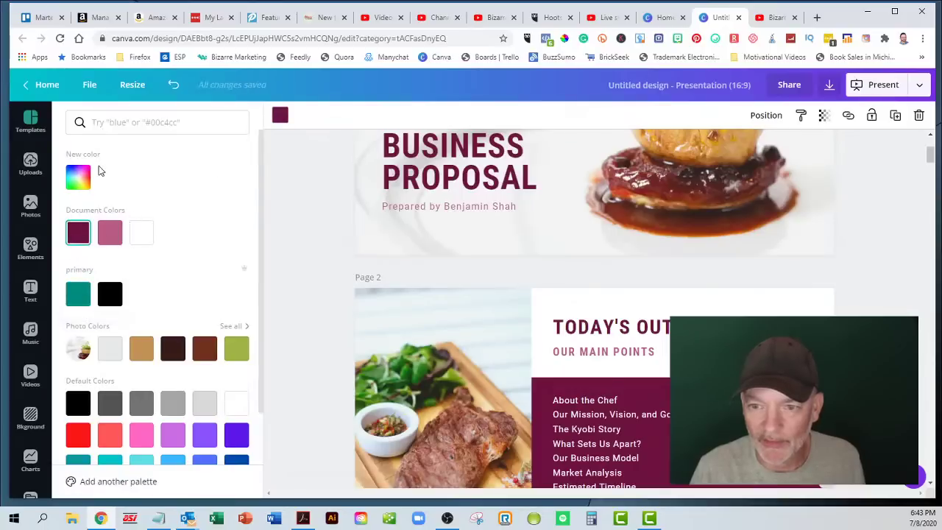
{"action": "left_click", "coordinate": [283, 119]}
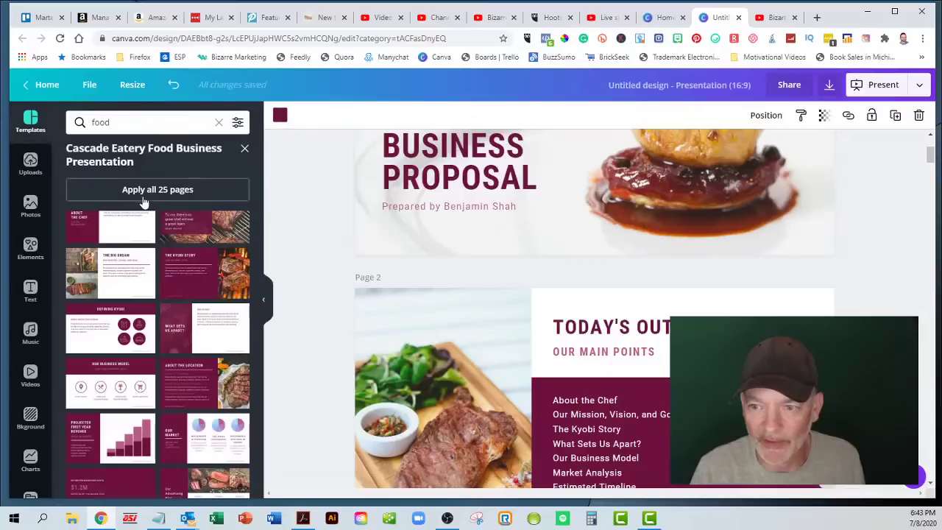
{"action": "left_click", "coordinate": [279, 115]}
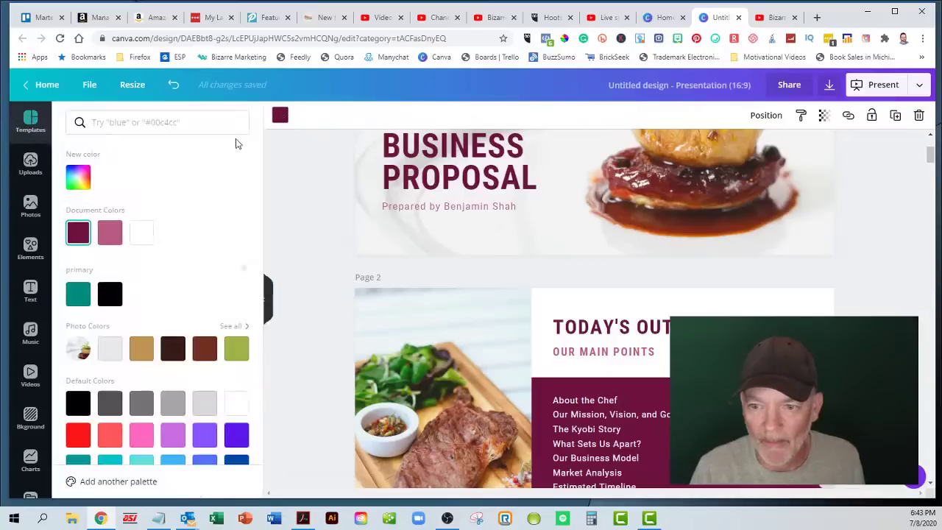
{"action": "left_click", "coordinate": [110, 232]}
{"action": "left_click", "coordinate": [78, 232]}
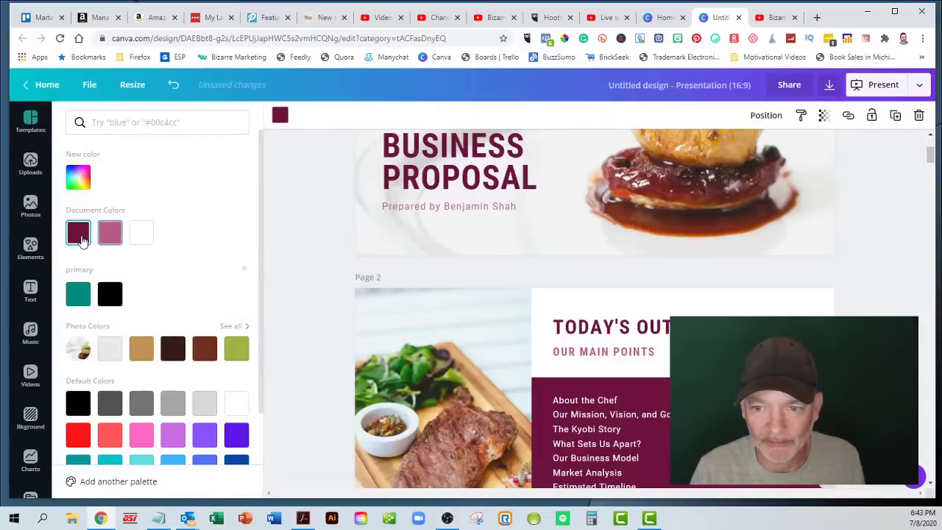
{"action": "scroll", "coordinate": [356, 297], "scroll_direction": "up", "scroll_amount": 3}
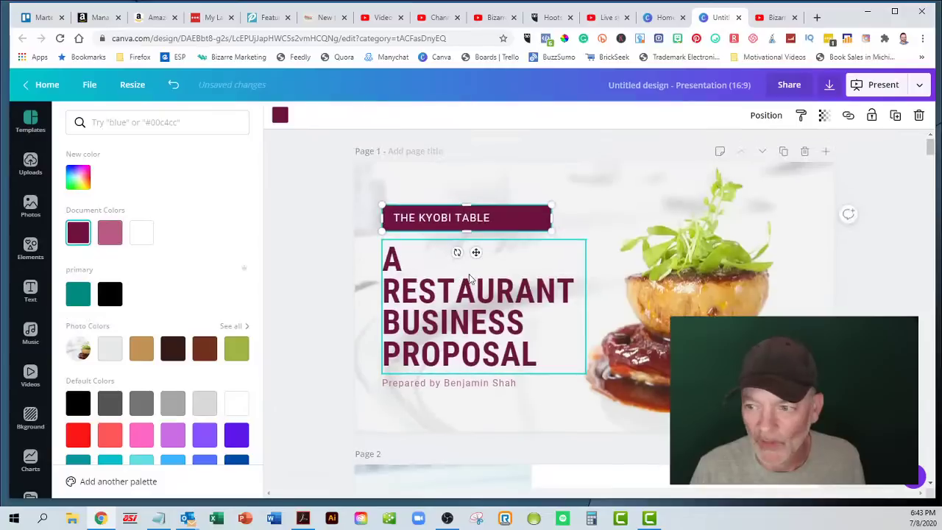
Set the heading box to custom colour teal #0c9692
{"action": "left_click", "coordinate": [535, 220]}
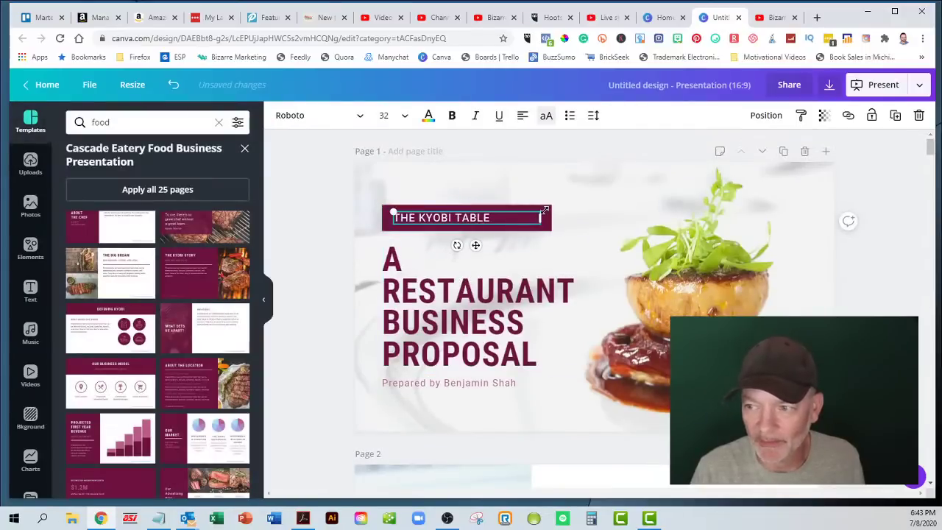
{"action": "scroll", "coordinate": [91, 289], "scroll_direction": "up", "scroll_amount": 1}
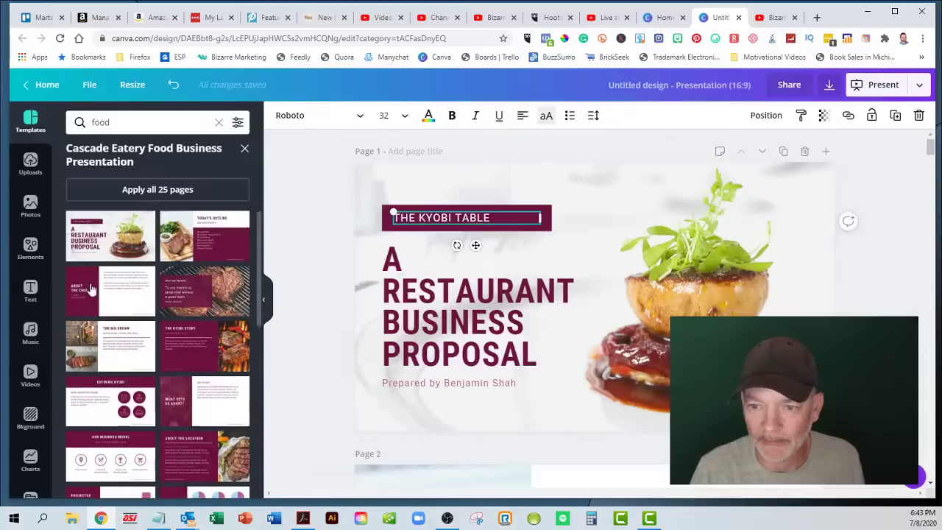
{"action": "left_click", "coordinate": [457, 208]}
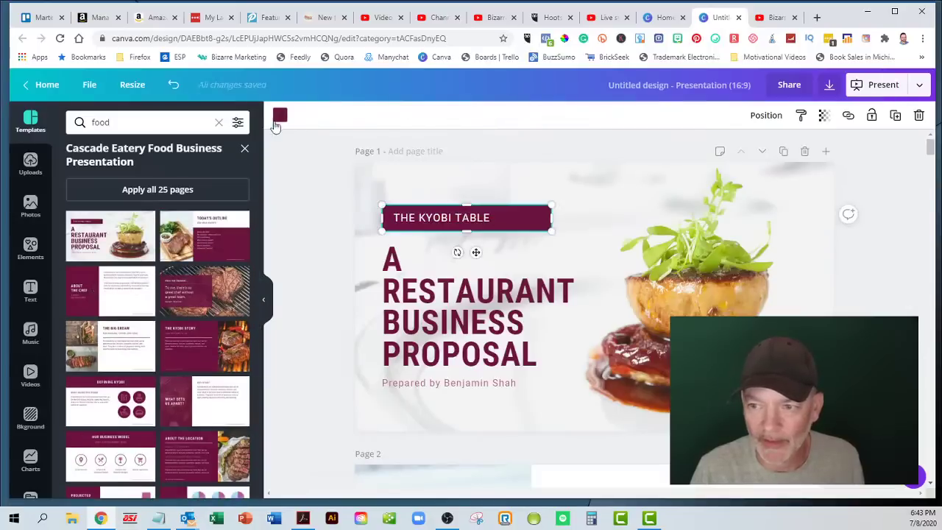
{"action": "left_click", "coordinate": [280, 115]}
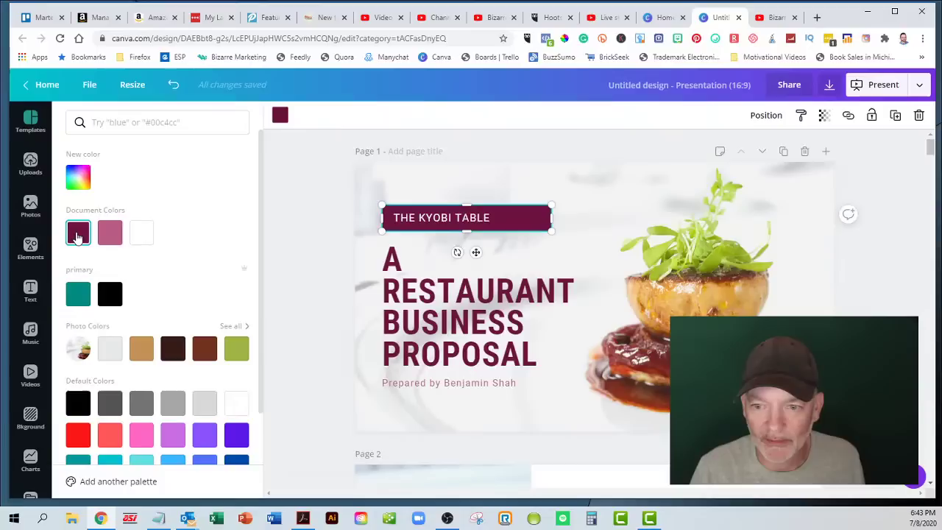
{"action": "left_click", "coordinate": [78, 178]}
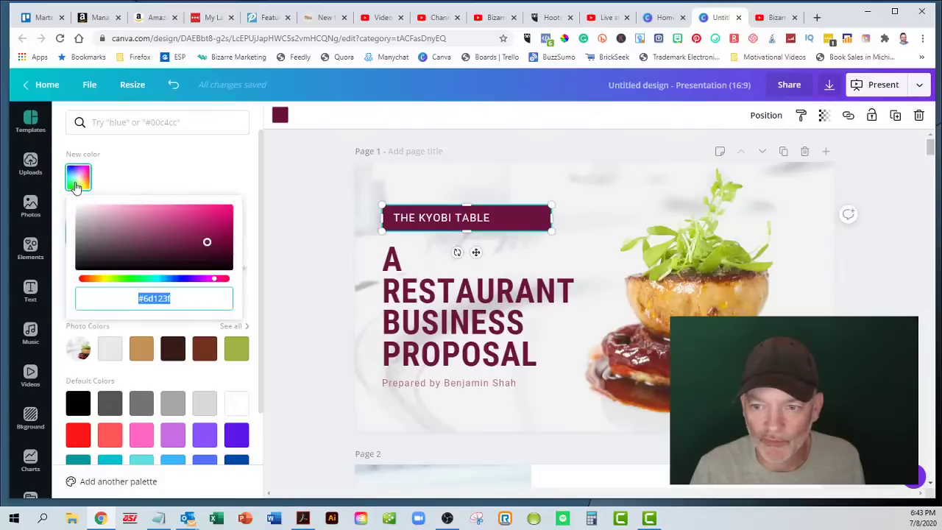
{"action": "left_click_drag", "start_coordinate": [208, 244], "coordinate": [151, 282]}
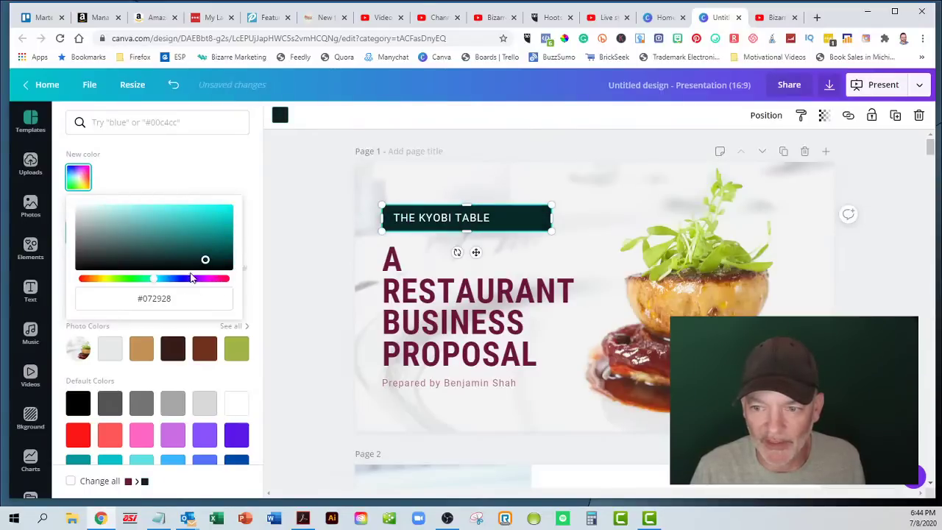
{"action": "left_click_drag", "start_coordinate": [204, 259], "coordinate": [220, 231]}
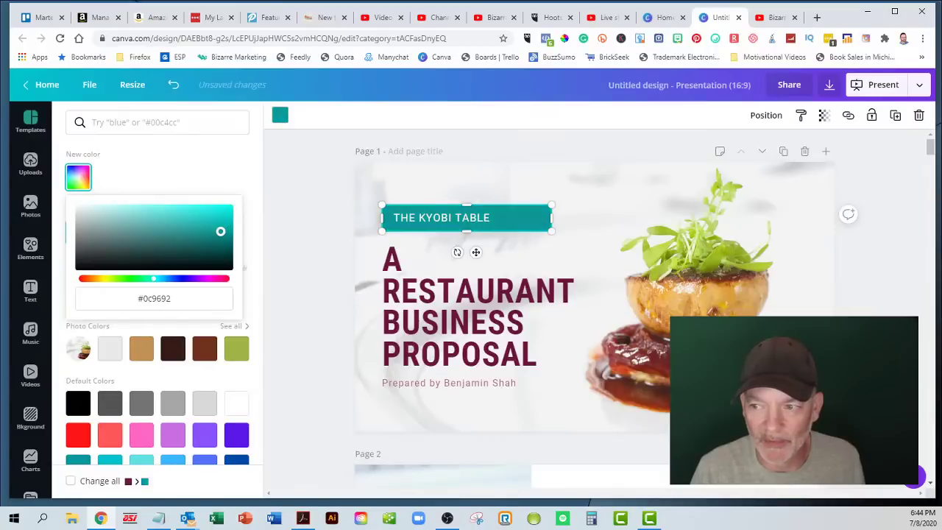
{"action": "left_click", "coordinate": [167, 179]}
Recolour the maroon block on page 3 to the teal document colour
{"action": "scroll", "coordinate": [515, 353], "scroll_direction": "down", "scroll_amount": 5}
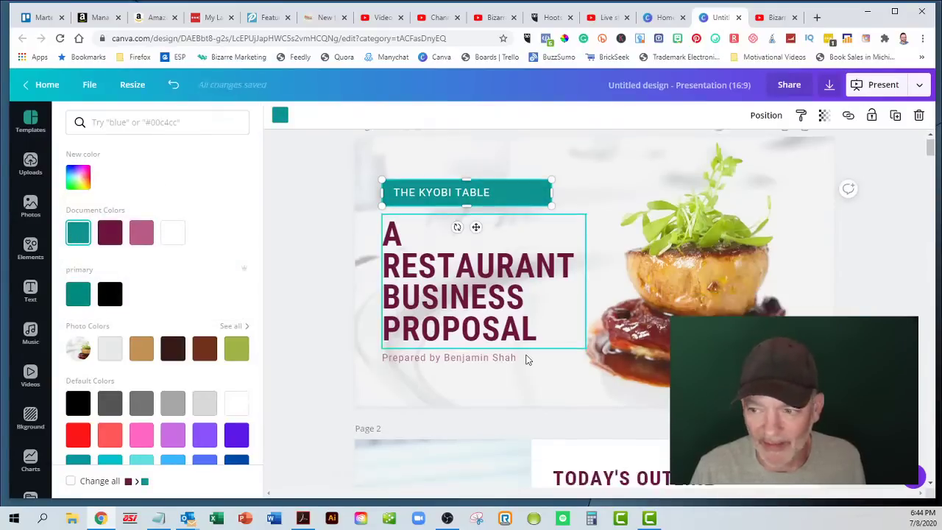
{"action": "scroll", "coordinate": [452, 349], "scroll_direction": "down", "scroll_amount": 2}
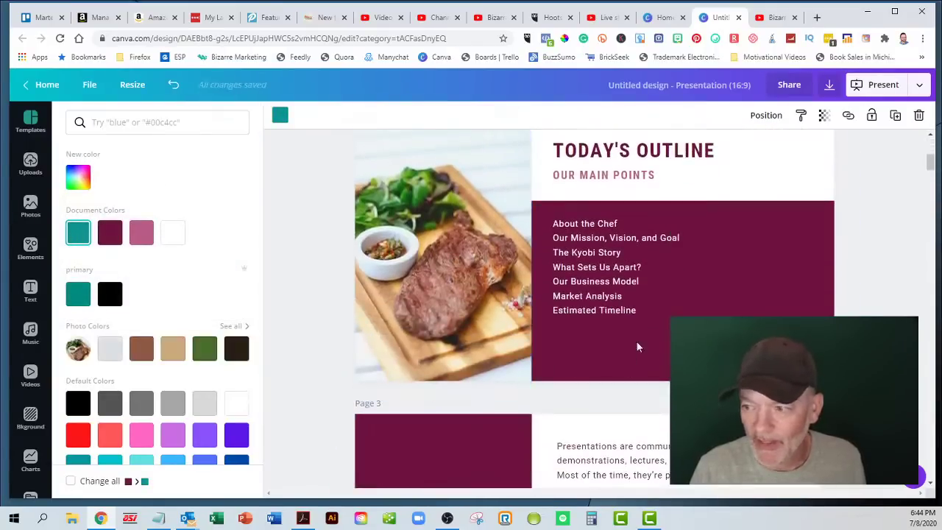
{"action": "left_click", "coordinate": [651, 360]}
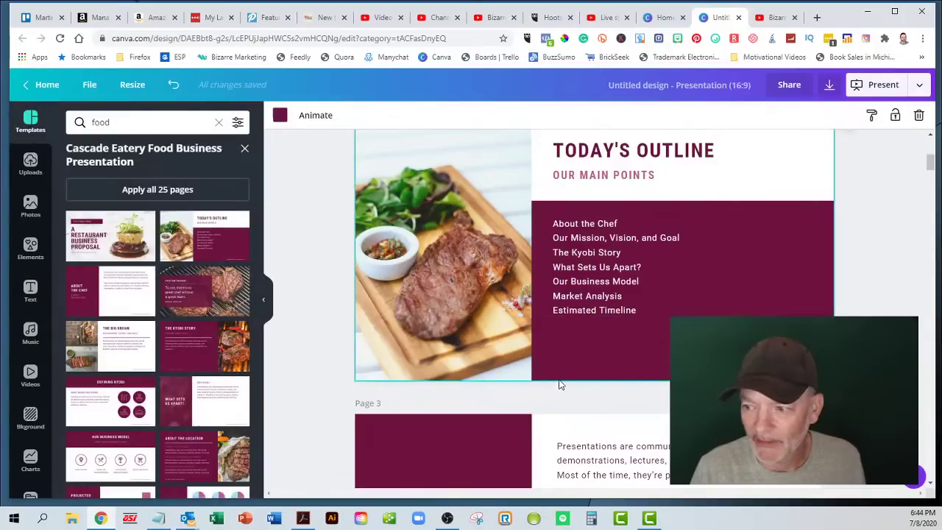
{"action": "scroll", "coordinate": [492, 335], "scroll_direction": "up", "scroll_amount": 1}
{"action": "scroll", "coordinate": [493, 454], "scroll_direction": "down", "scroll_amount": 2}
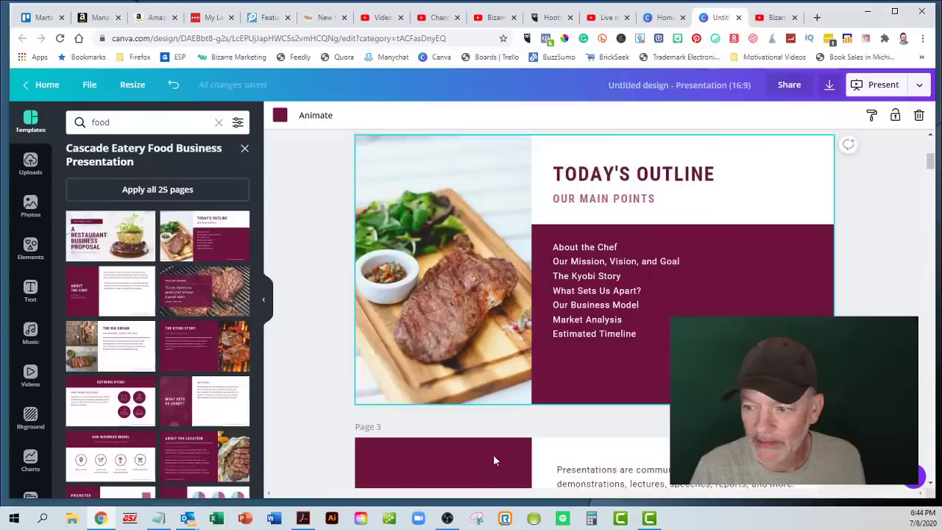
{"action": "left_click", "coordinate": [488, 420]}
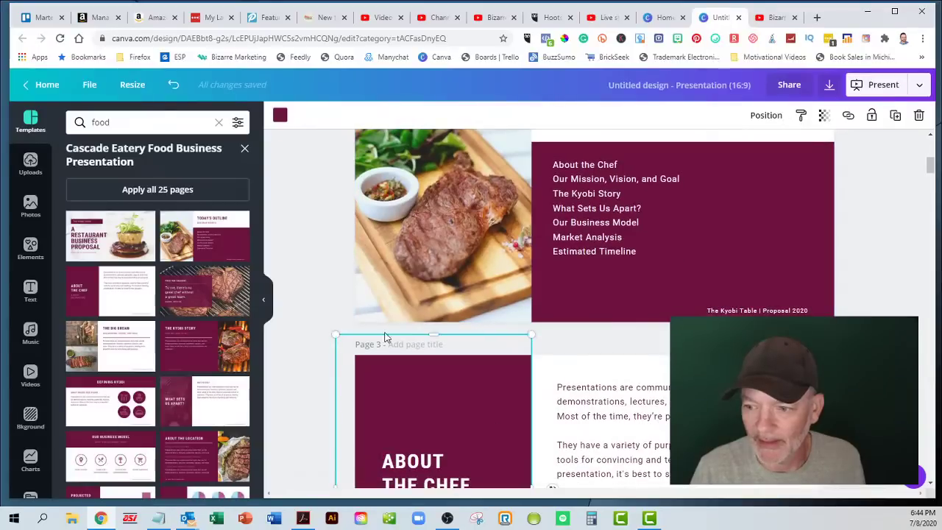
{"action": "left_click", "coordinate": [280, 116]}
{"action": "left_click", "coordinate": [78, 234]}
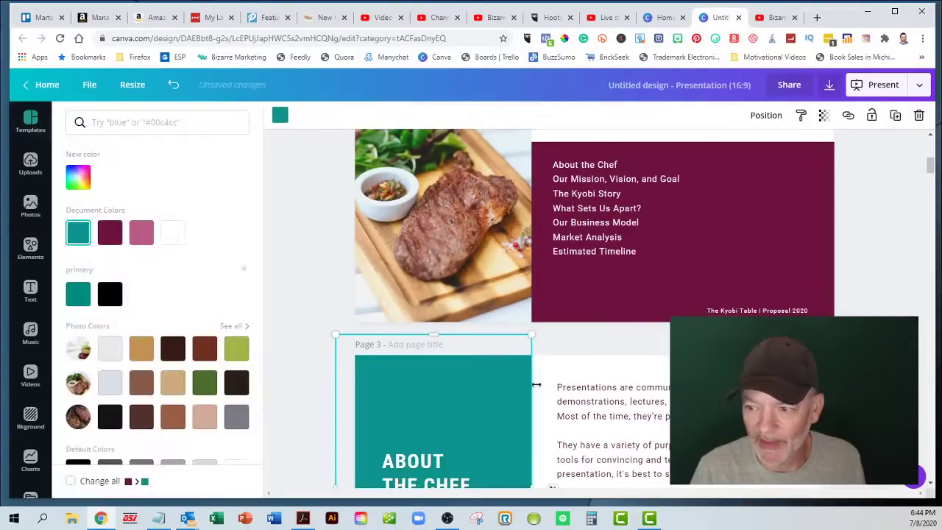
Make the About the Chef subtitle A BRIEF BACKGROUND black
{"action": "scroll", "coordinate": [536, 384], "scroll_direction": "down", "scroll_amount": 3}
{"action": "left_click", "coordinate": [431, 348]}
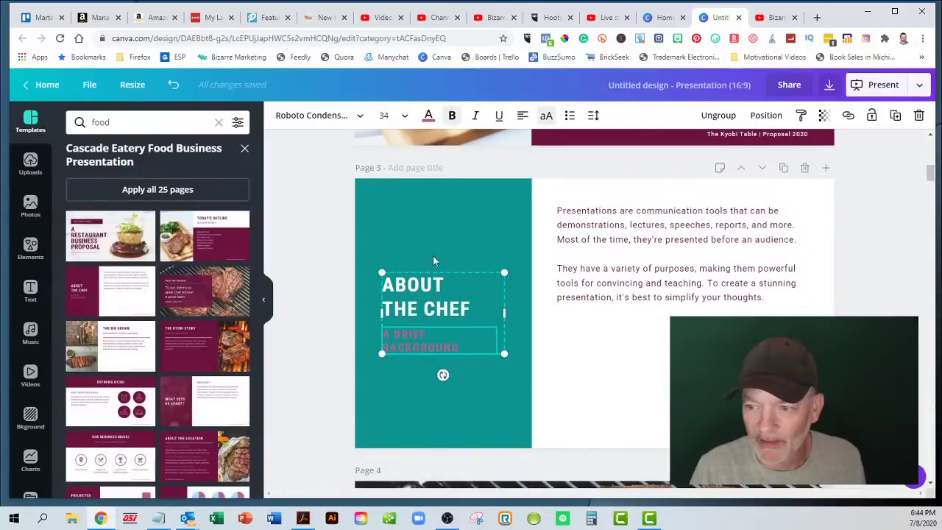
{"action": "left_click", "coordinate": [428, 115]}
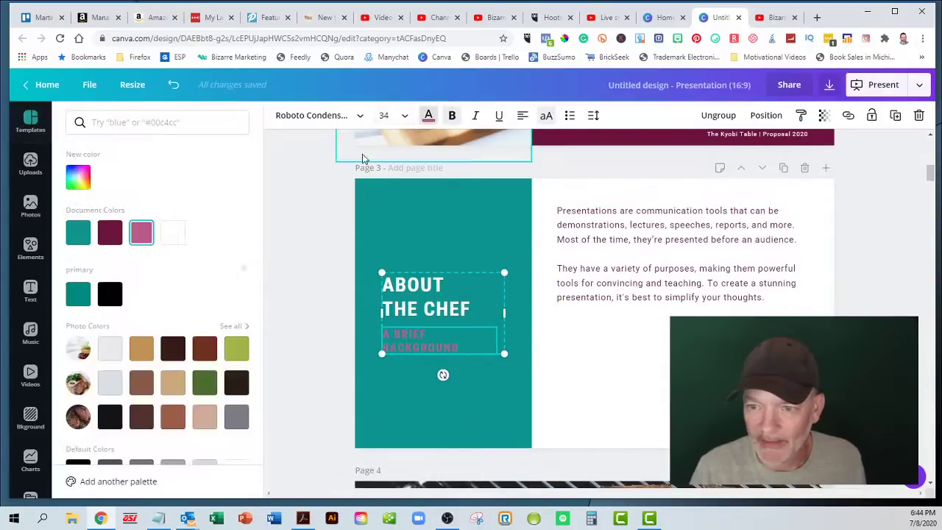
{"action": "left_click", "coordinate": [110, 295]}
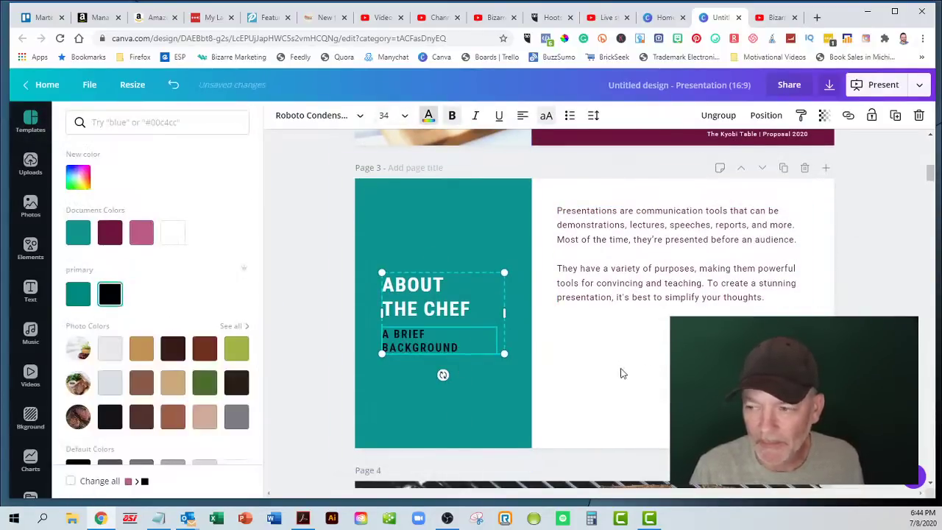
Turn the Today's Outline block on page 2 teal
{"action": "scroll", "coordinate": [658, 374], "scroll_direction": "up", "scroll_amount": 3}
{"action": "scroll", "coordinate": [601, 309], "scroll_direction": "up", "scroll_amount": 3}
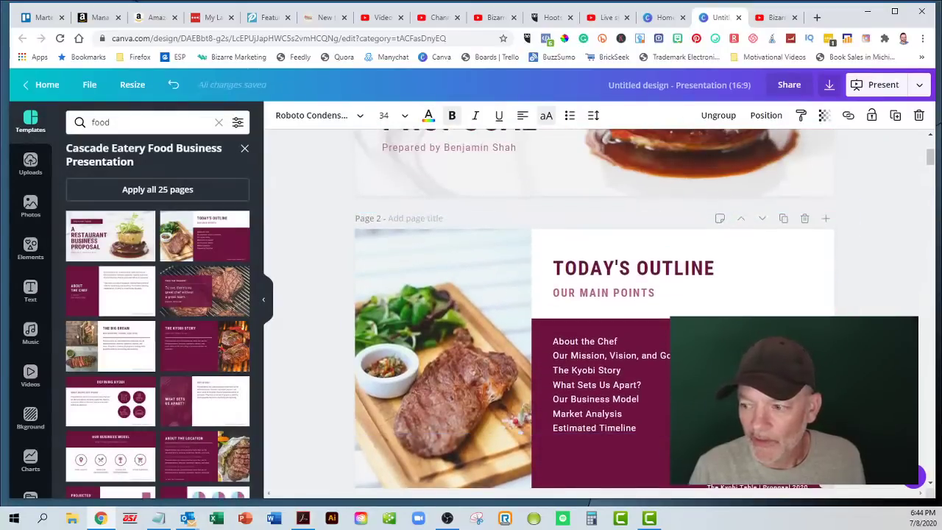
{"action": "scroll", "coordinate": [650, 457], "scroll_direction": "down", "scroll_amount": 3}
{"action": "left_click", "coordinate": [608, 356]}
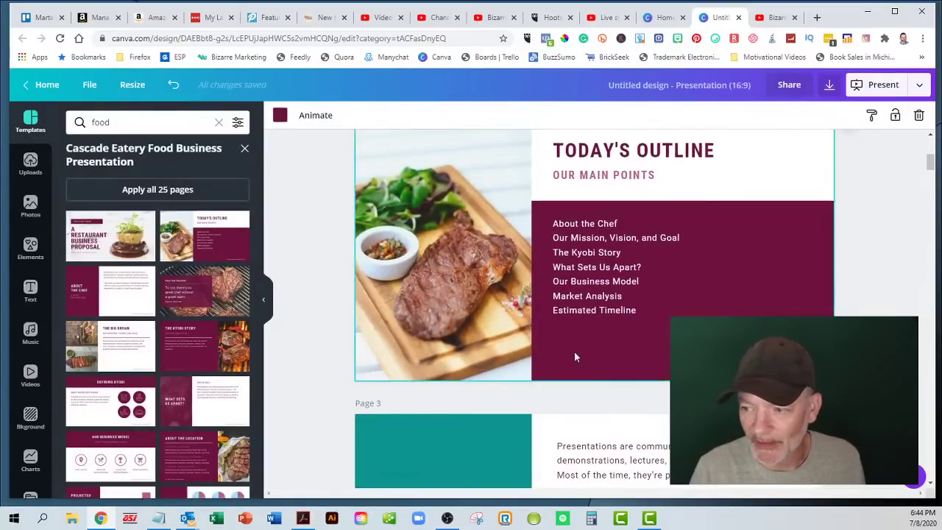
{"action": "left_click", "coordinate": [279, 115]}
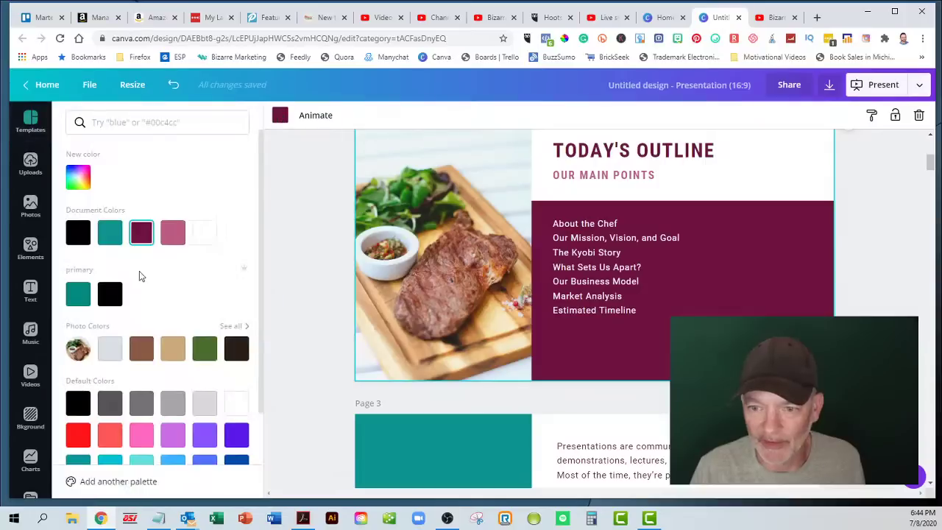
{"action": "left_click", "coordinate": [110, 233]}
{"action": "scroll", "coordinate": [594, 294], "scroll_direction": "down", "scroll_amount": 1}
{"action": "scroll", "coordinate": [484, 370], "scroll_direction": "up", "scroll_amount": 6}
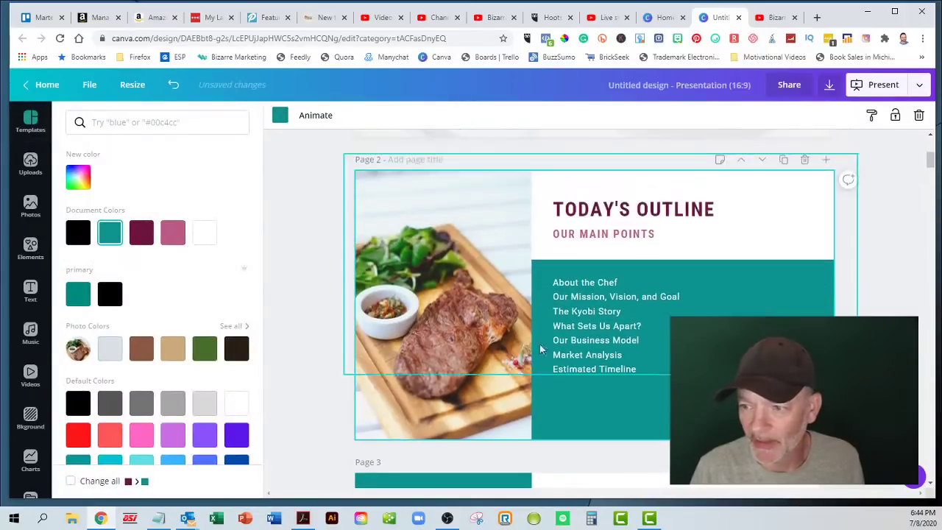
{"action": "left_click", "coordinate": [695, 315]}
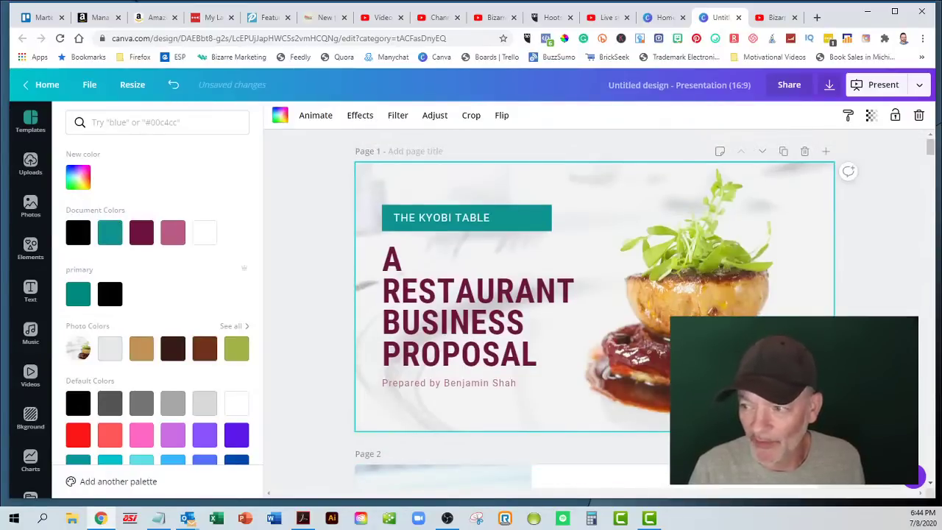
Delete the cover slide's background photo and search stock photos for 'piz'
{"action": "double_click", "coordinate": [696, 315]}
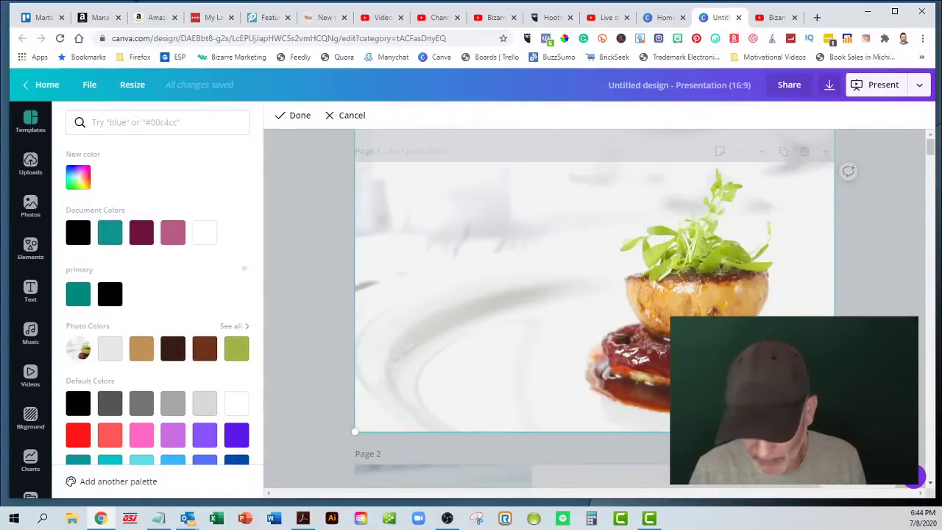
{"action": "key", "text": "Delete"}
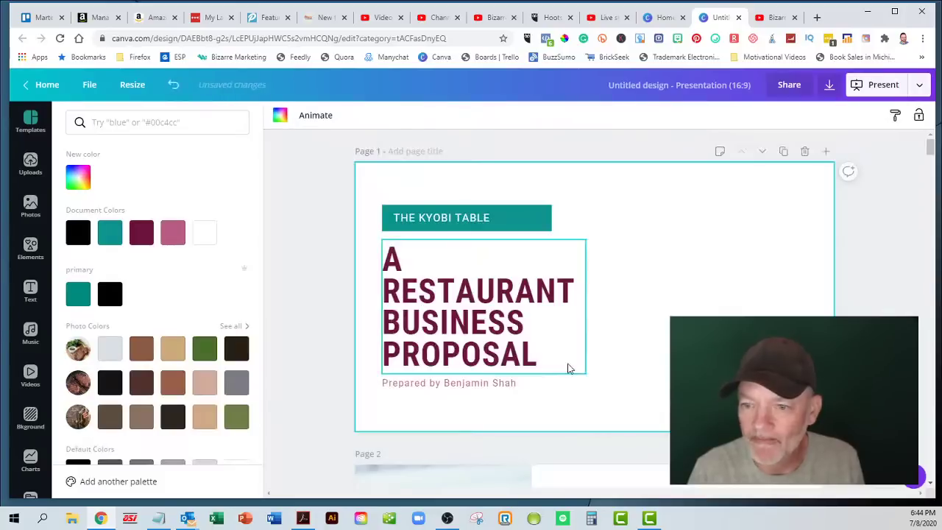
{"action": "left_click", "coordinate": [31, 205]}
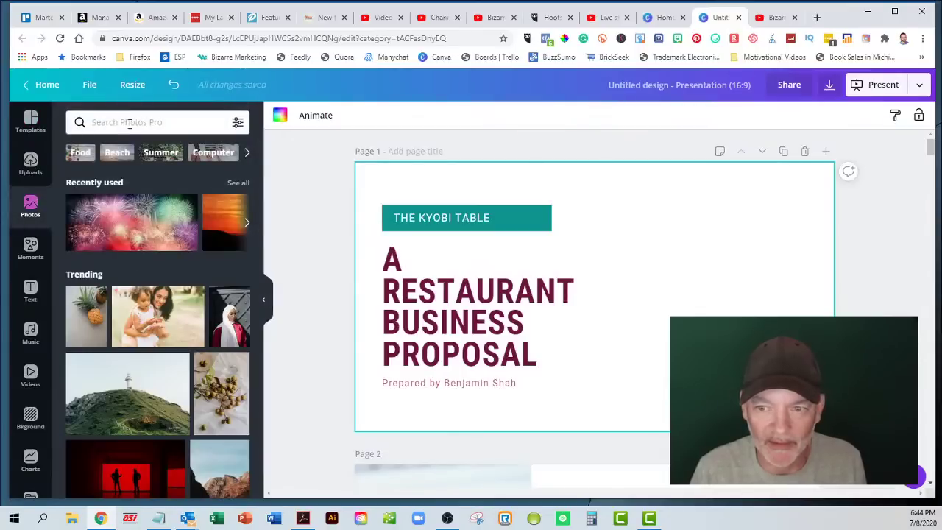
{"action": "left_click", "coordinate": [131, 122]}
{"action": "type", "text": "pizza"}
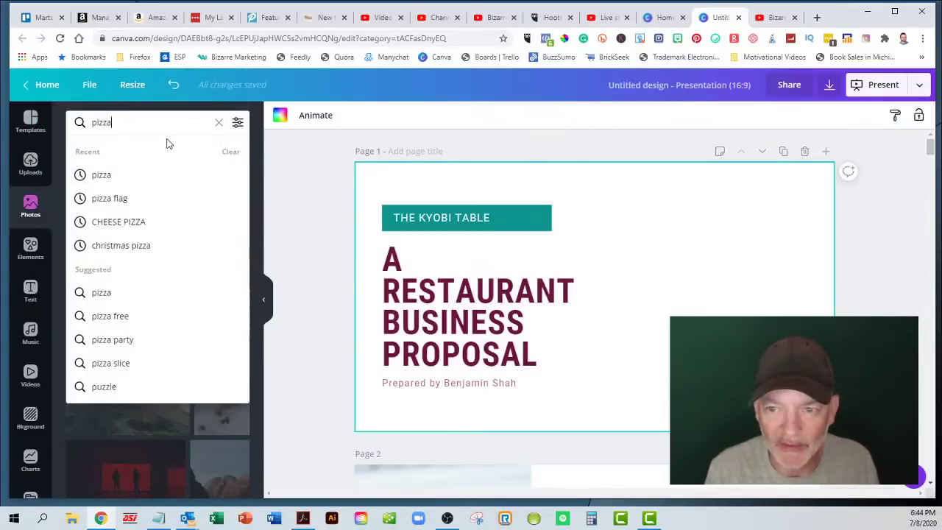
{"action": "key", "text": "Return"}
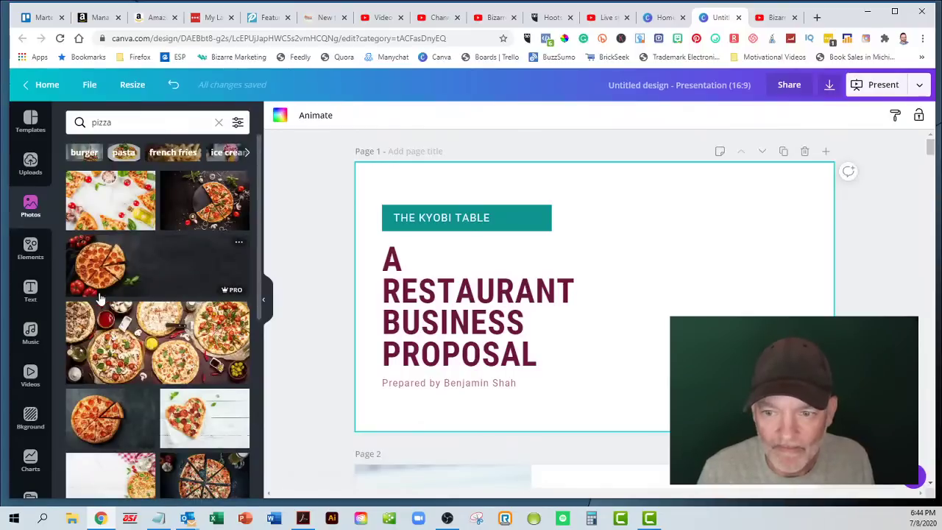
Place a pepperoni pizza photo on the cover slide and crop it
{"action": "left_click_drag", "start_coordinate": [171, 274], "coordinate": [613, 292]}
{"action": "double_click", "coordinate": [613, 292]}
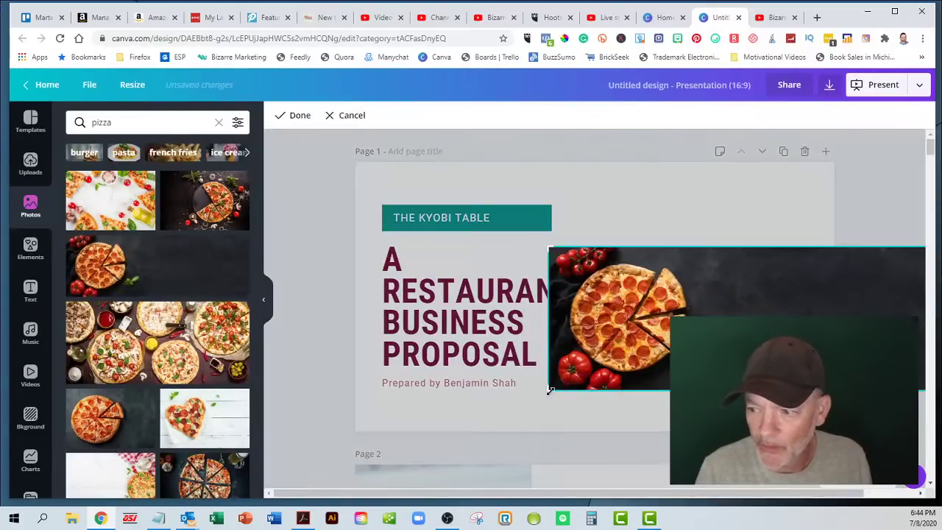
{"action": "left_click_drag", "start_coordinate": [547, 390], "coordinate": [513, 401]}
{"action": "left_click_drag", "start_coordinate": [656, 348], "coordinate": [619, 319]}
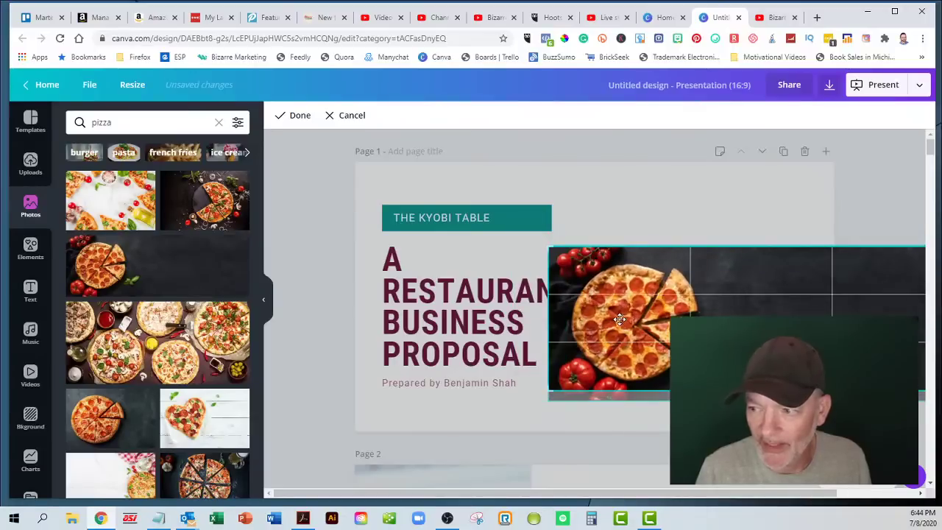
{"action": "left_click", "coordinate": [295, 116]}
Undo the crop, flip the pizza photo horizontally, stretch it over the slide and send it behind the text
{"action": "key", "text": "ctrl+z"}
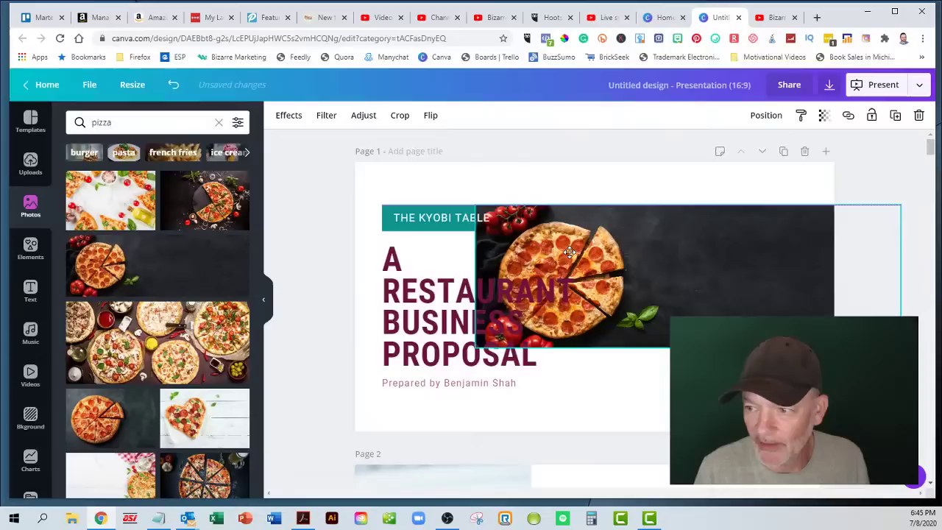
{"action": "left_click", "coordinate": [430, 115]}
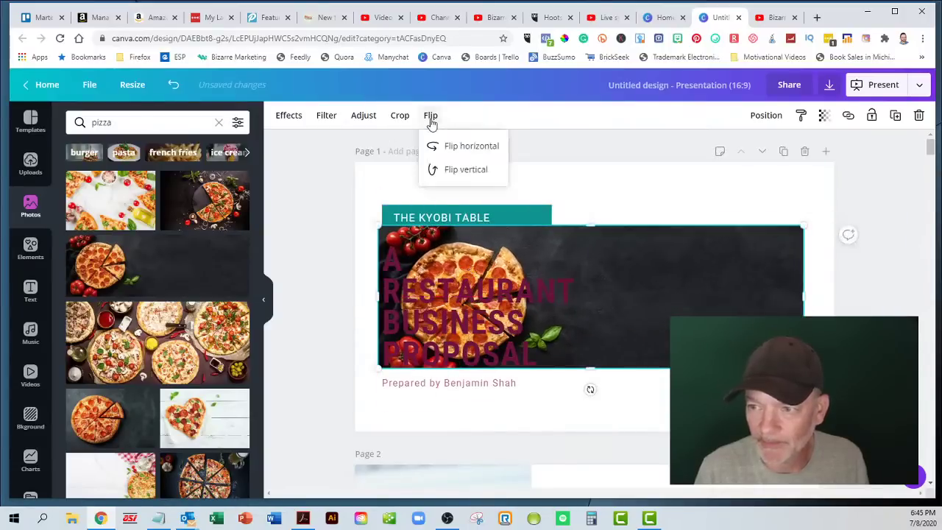
{"action": "left_click", "coordinate": [433, 147]}
{"action": "left_click", "coordinate": [672, 303]}
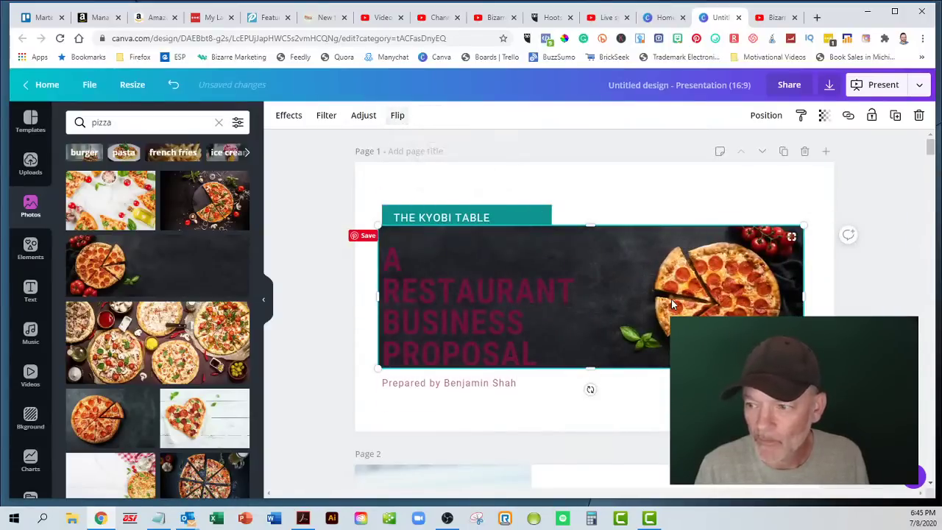
{"action": "left_click_drag", "start_coordinate": [805, 225], "coordinate": [858, 176]}
{"action": "left_click_drag", "start_coordinate": [742, 267], "coordinate": [693, 234]}
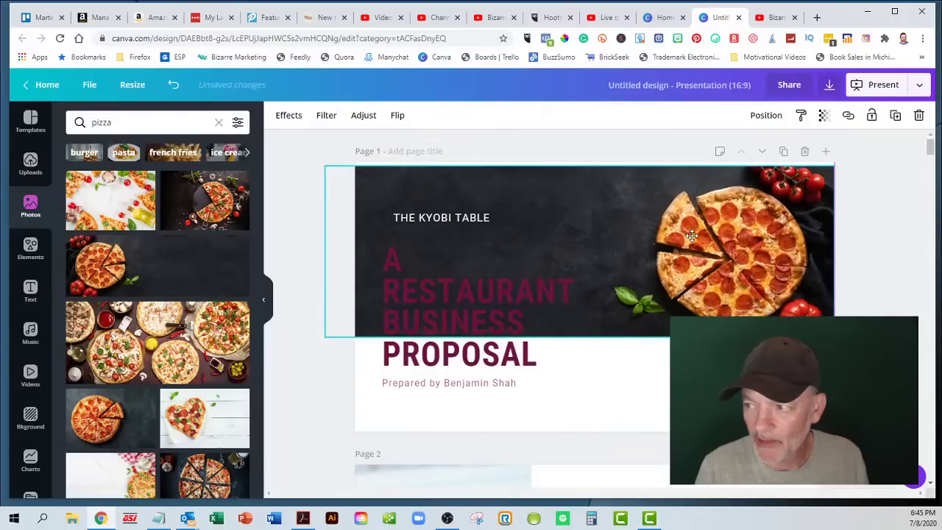
{"action": "left_click_drag", "start_coordinate": [323, 336], "coordinate": [88, 475]}
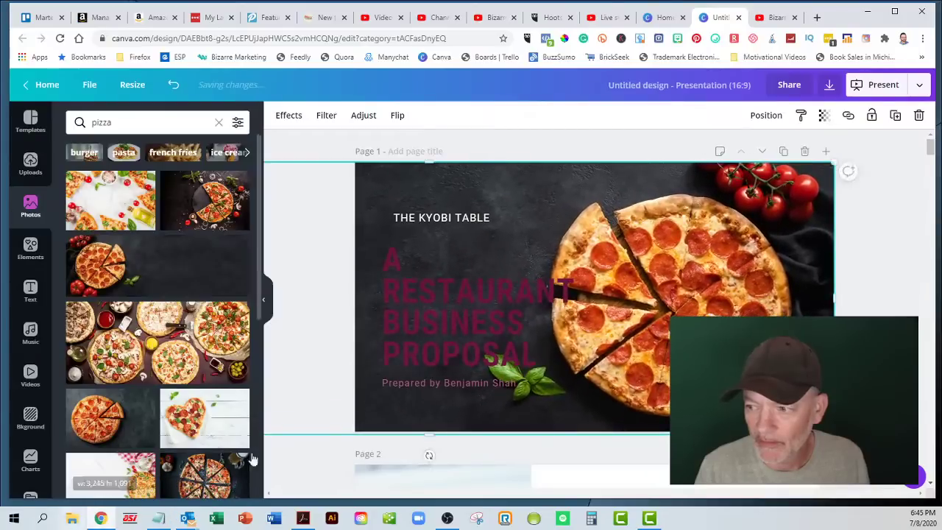
{"action": "left_click", "coordinate": [873, 273]}
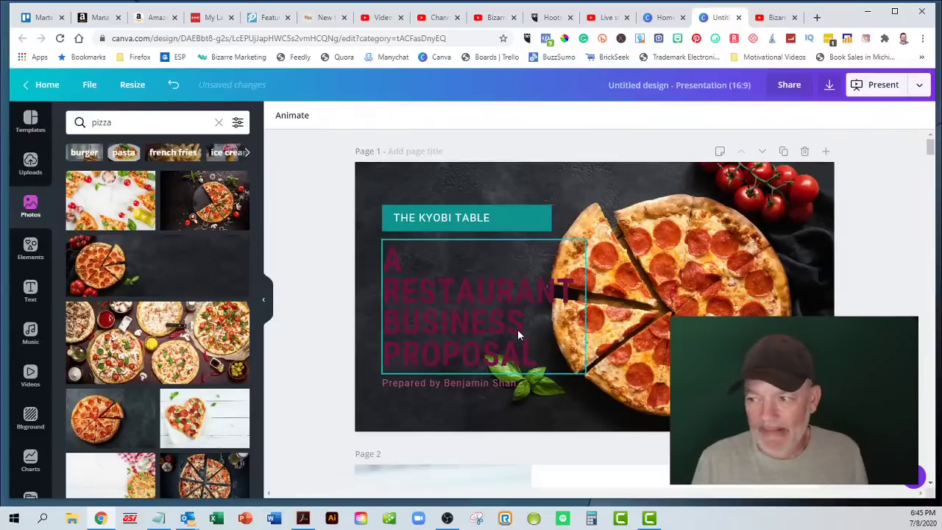
Make the A RESTAURANT BUSINESS PROPOSAL title text white
{"action": "left_click", "coordinate": [490, 328]}
{"action": "left_click", "coordinate": [428, 116]}
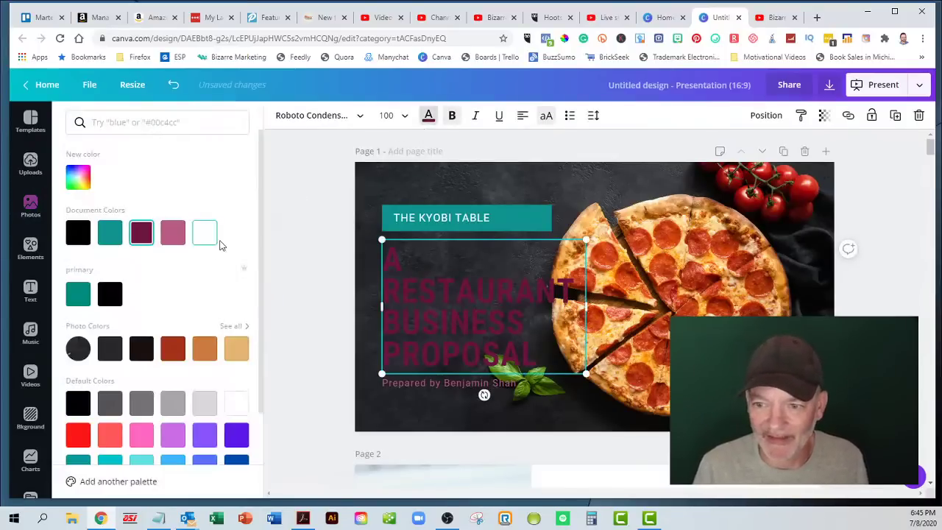
{"action": "left_click", "coordinate": [204, 232]}
{"action": "left_click", "coordinate": [398, 383]}
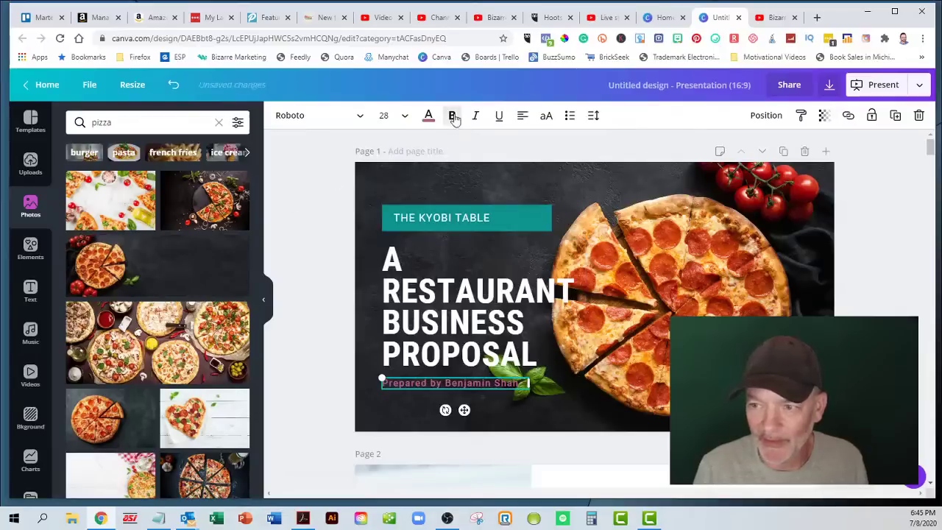
{"action": "left_click", "coordinate": [869, 289]}
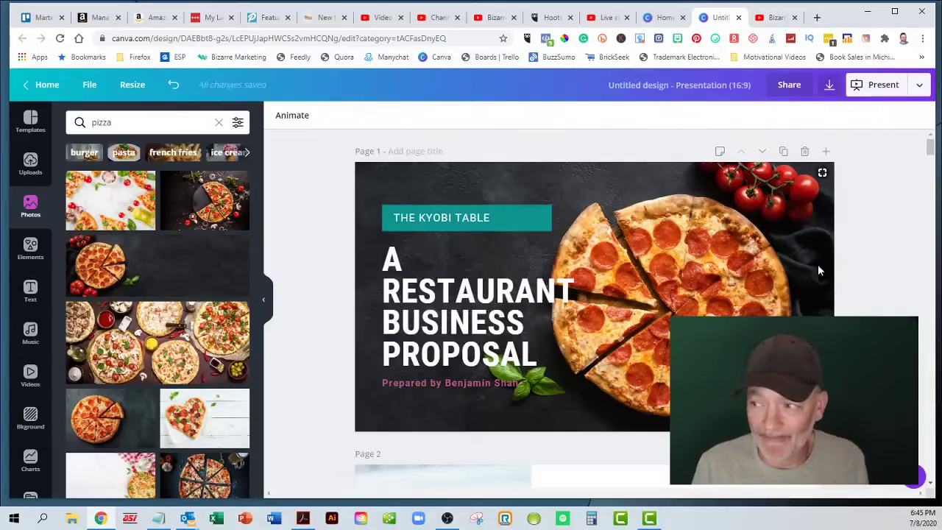
Scroll down through the pages, then back up to the cover slide
{"action": "scroll", "coordinate": [817, 265], "scroll_direction": "down", "scroll_amount": 5}
{"action": "scroll", "coordinate": [805, 278], "scroll_direction": "down", "scroll_amount": 8}
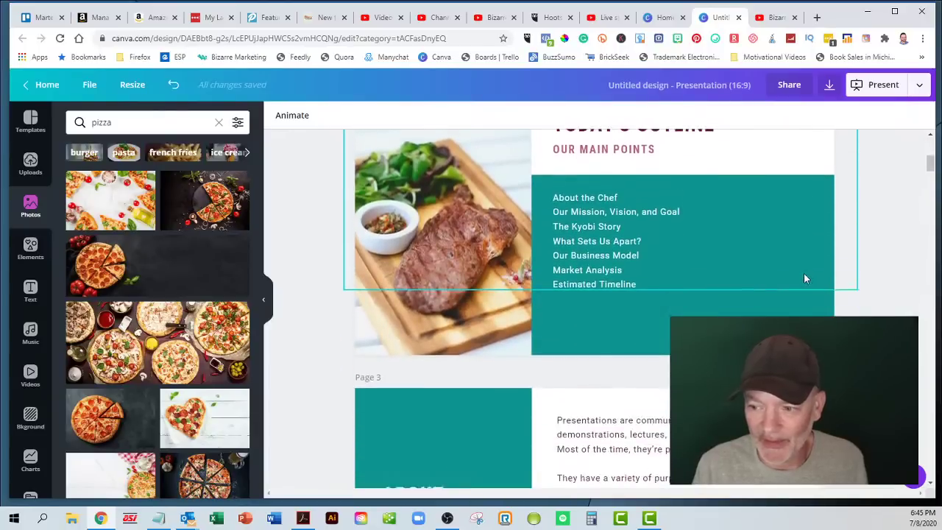
{"action": "scroll", "coordinate": [801, 280], "scroll_direction": "down", "scroll_amount": 20}
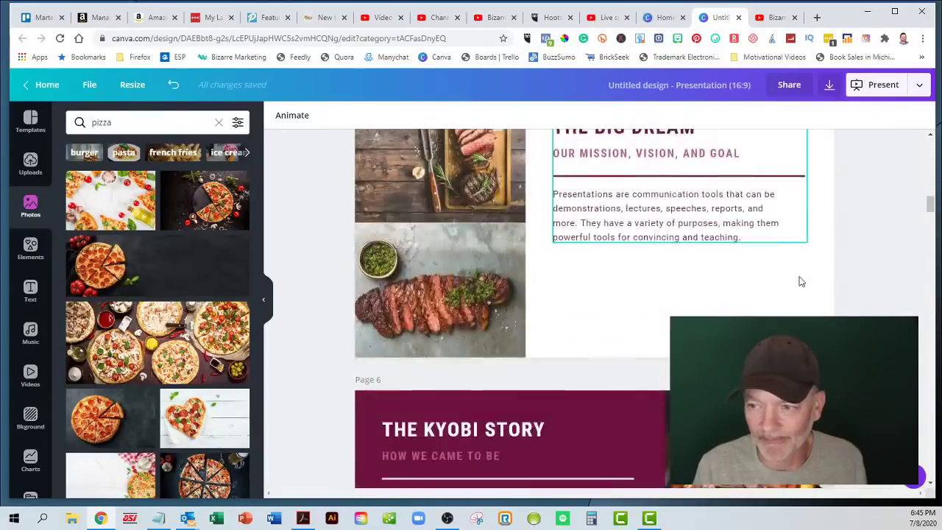
{"action": "scroll", "coordinate": [792, 279], "scroll_direction": "up", "scroll_amount": 17}
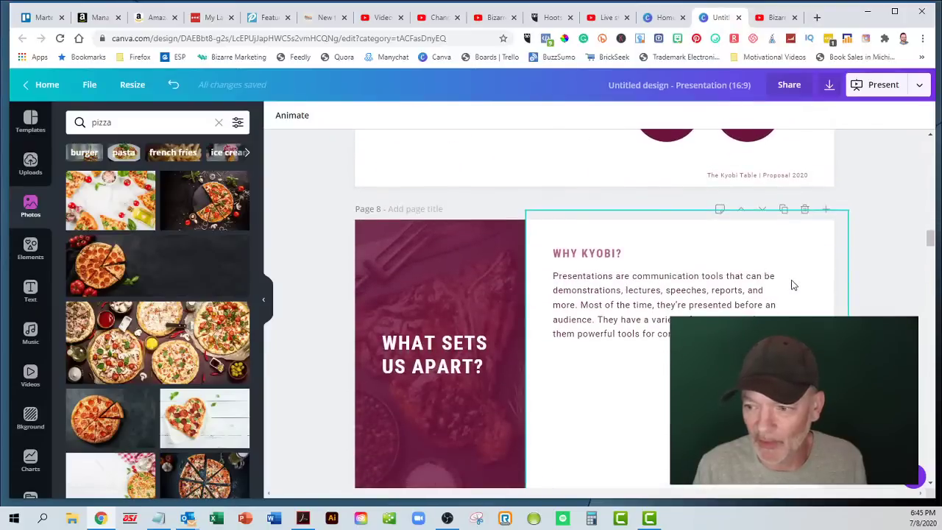
{"action": "scroll", "coordinate": [822, 272], "scroll_direction": "up", "scroll_amount": 15}
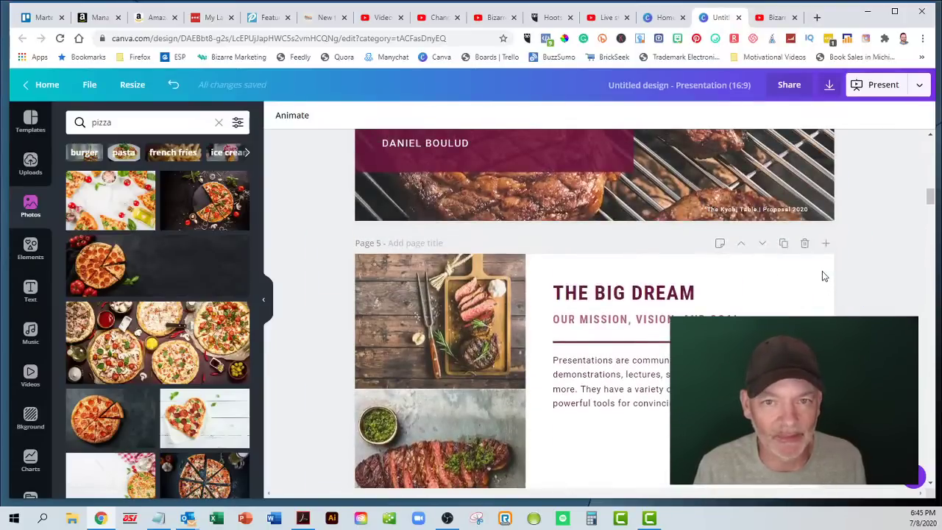
{"action": "scroll", "coordinate": [759, 266], "scroll_direction": "up", "scroll_amount": 5}
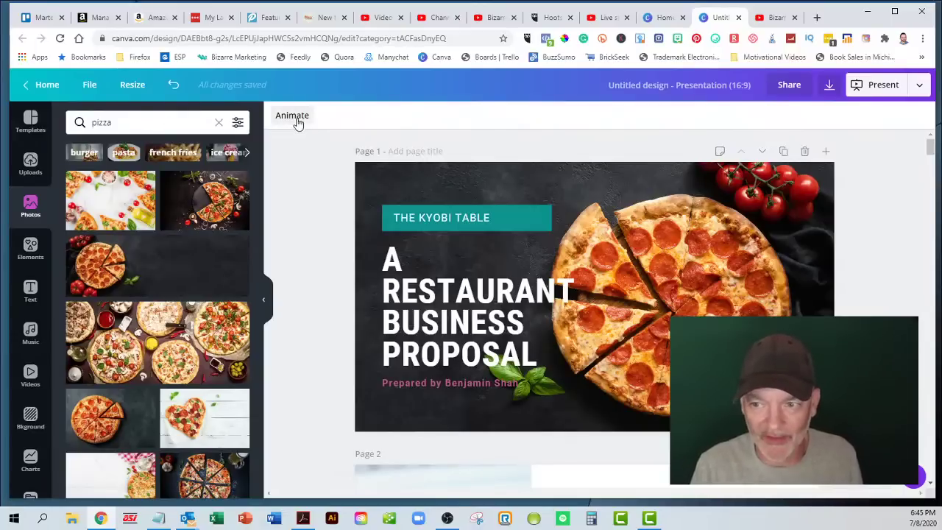
Preview Block, Fade, Tumble, Stomp and Neon animations, then apply Block to all pages
{"action": "left_click", "coordinate": [293, 116]}
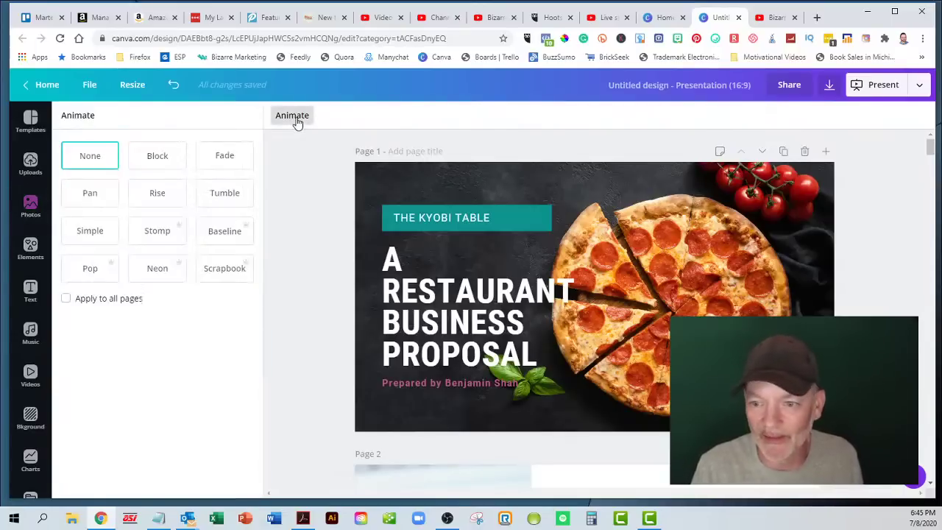
{"action": "left_click", "coordinate": [146, 162]}
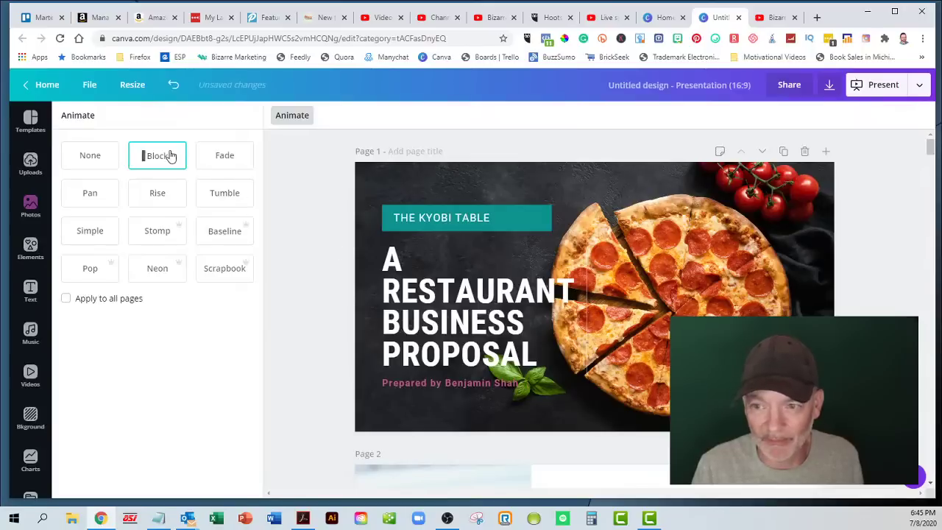
{"action": "left_click", "coordinate": [226, 165]}
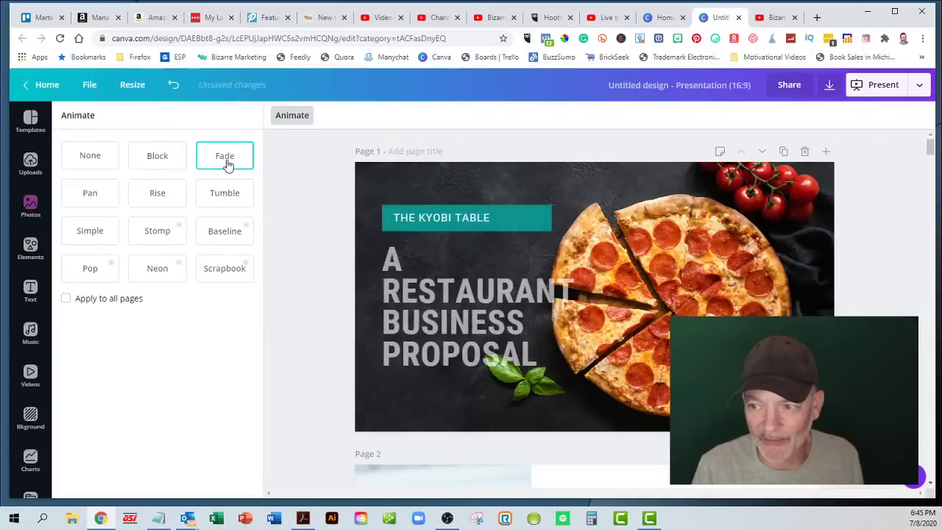
{"action": "left_click", "coordinate": [223, 195]}
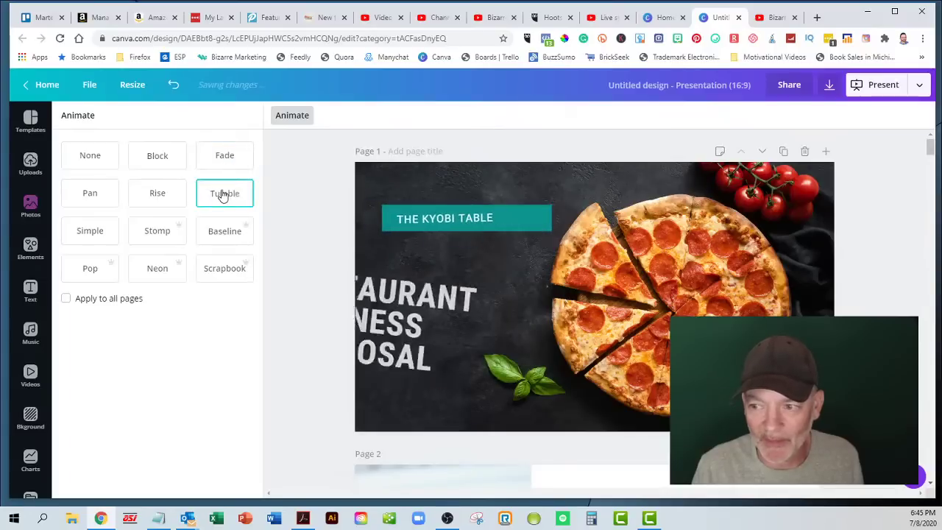
{"action": "left_click", "coordinate": [141, 234]}
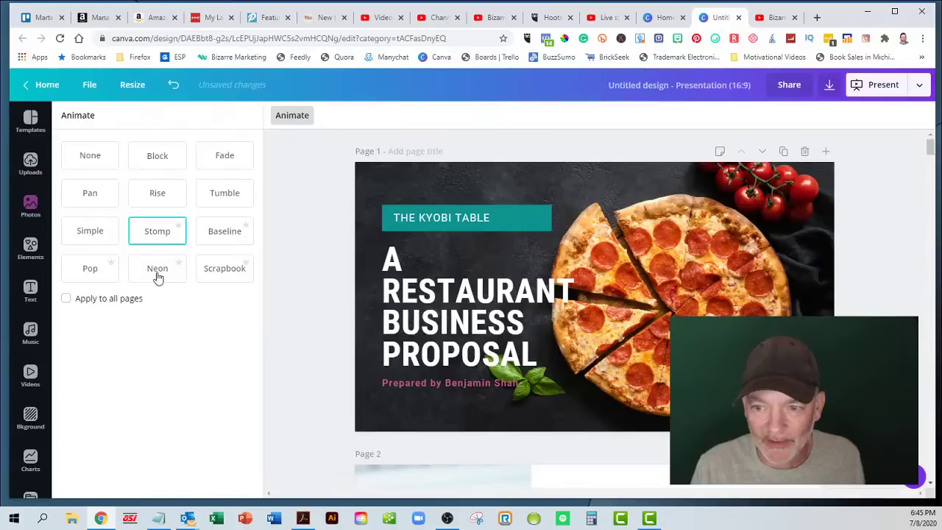
{"action": "left_click", "coordinate": [157, 274]}
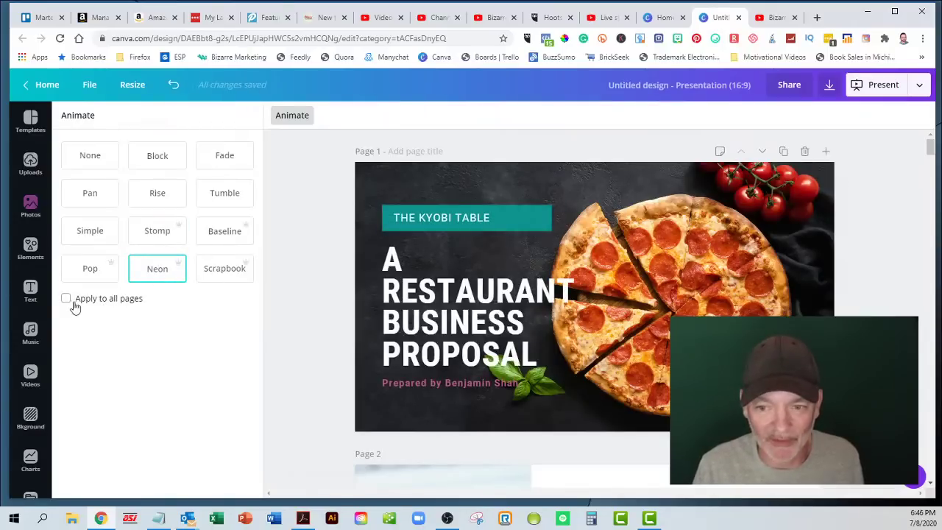
{"action": "scroll", "coordinate": [415, 305], "scroll_direction": "down", "scroll_amount": 5}
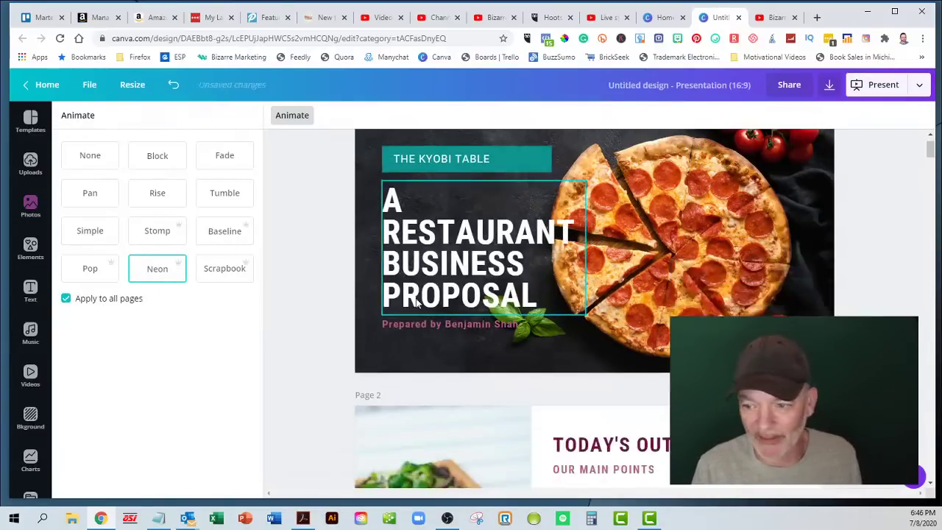
{"action": "left_click", "coordinate": [156, 233]}
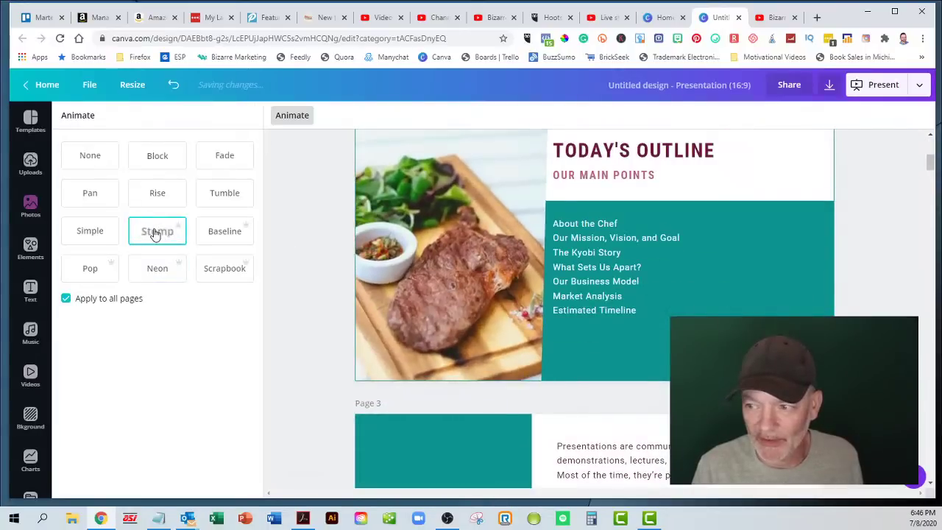
{"action": "left_click", "coordinate": [162, 164]}
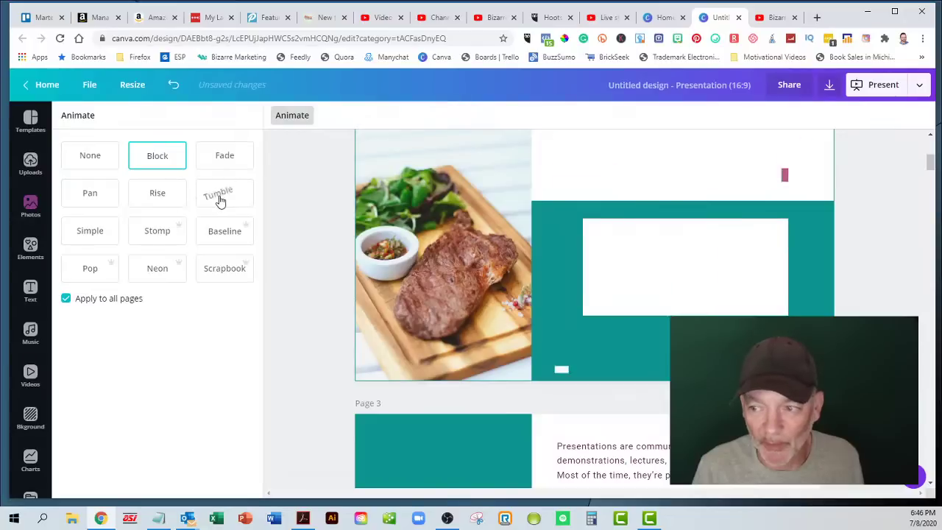
{"action": "scroll", "coordinate": [368, 250], "scroll_direction": "down", "scroll_amount": 5}
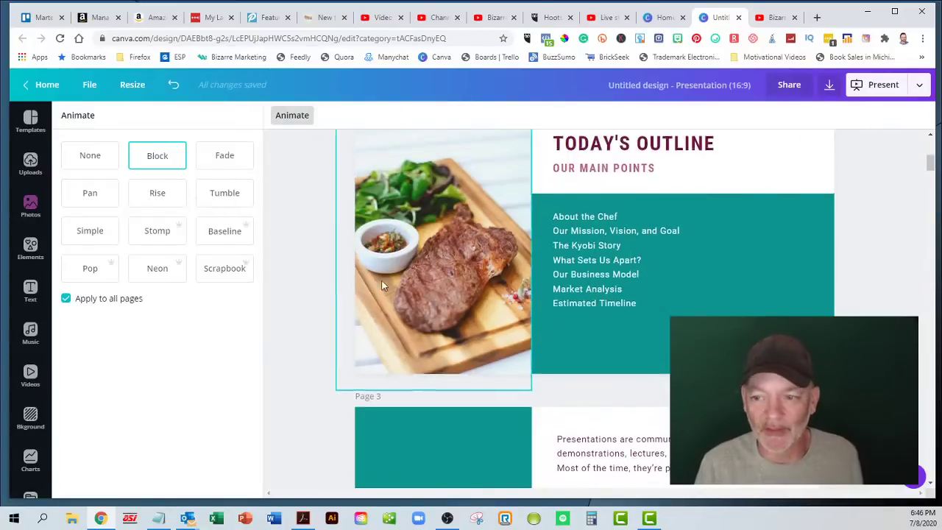
{"action": "scroll", "coordinate": [379, 289], "scroll_direction": "down", "scroll_amount": 5}
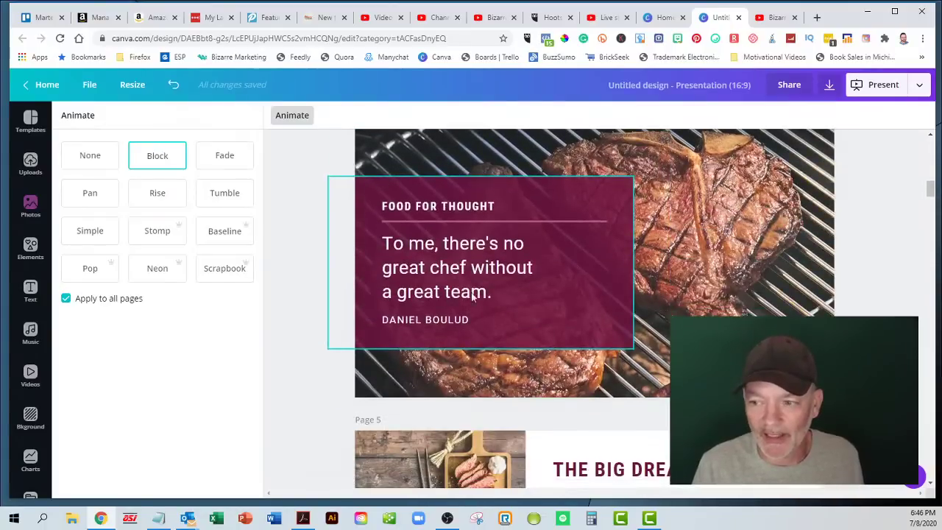
Turn the quote text teal, then ungroup the quote block from its name caption
{"action": "left_click", "coordinate": [527, 290]}
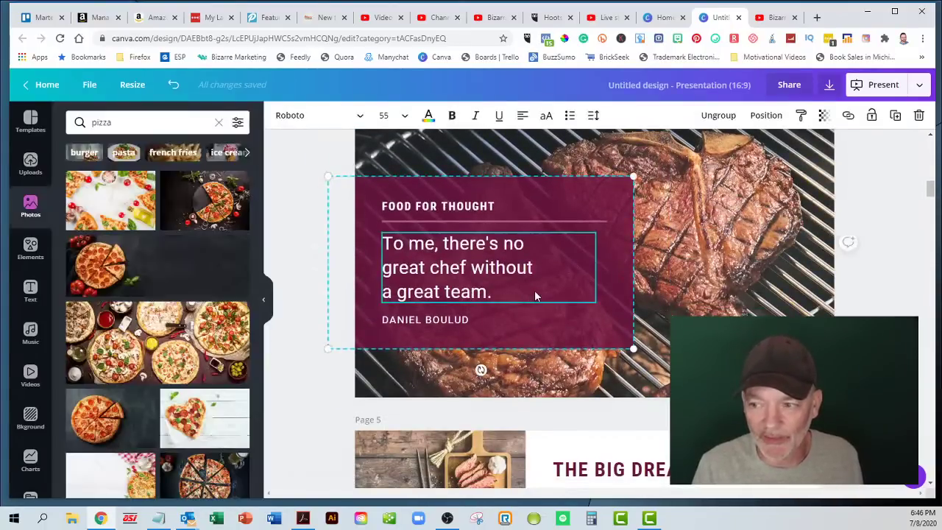
{"action": "left_click", "coordinate": [428, 118]}
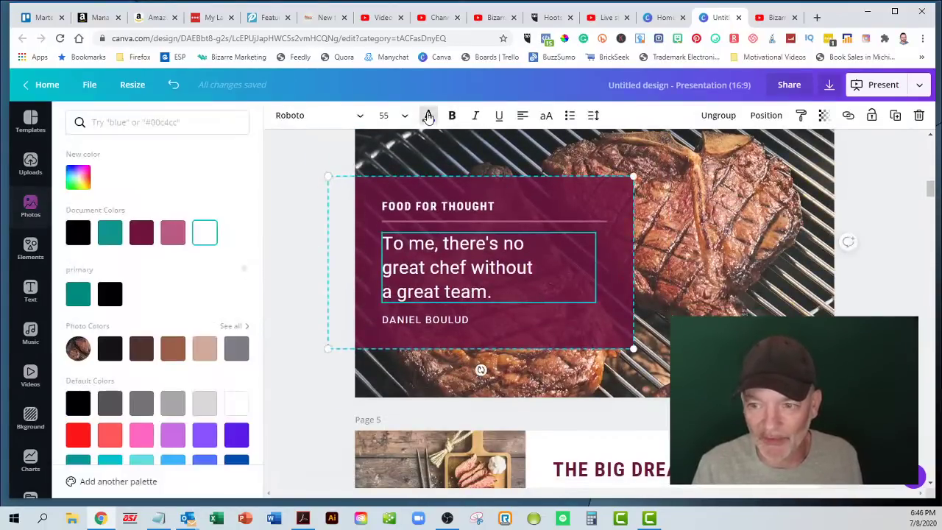
{"action": "left_click", "coordinate": [111, 234]}
{"action": "left_click", "coordinate": [515, 321]}
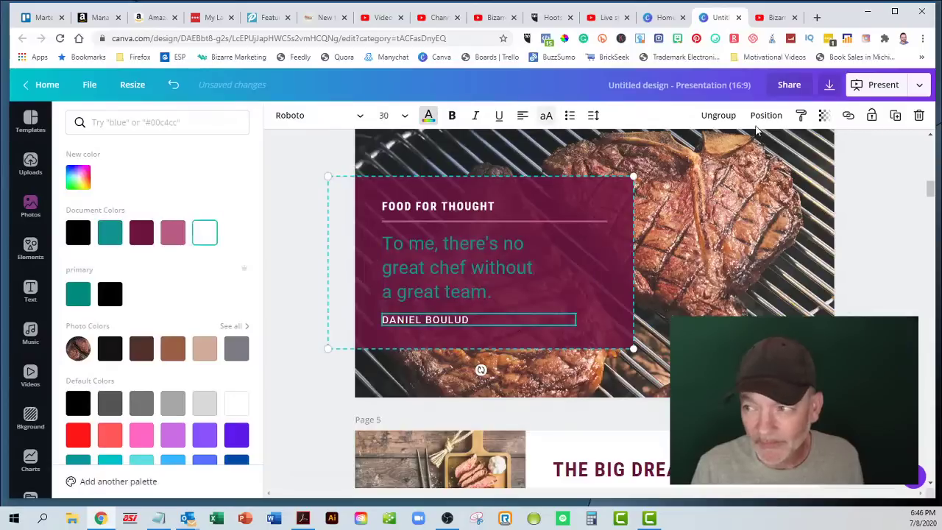
{"action": "left_click", "coordinate": [721, 117]}
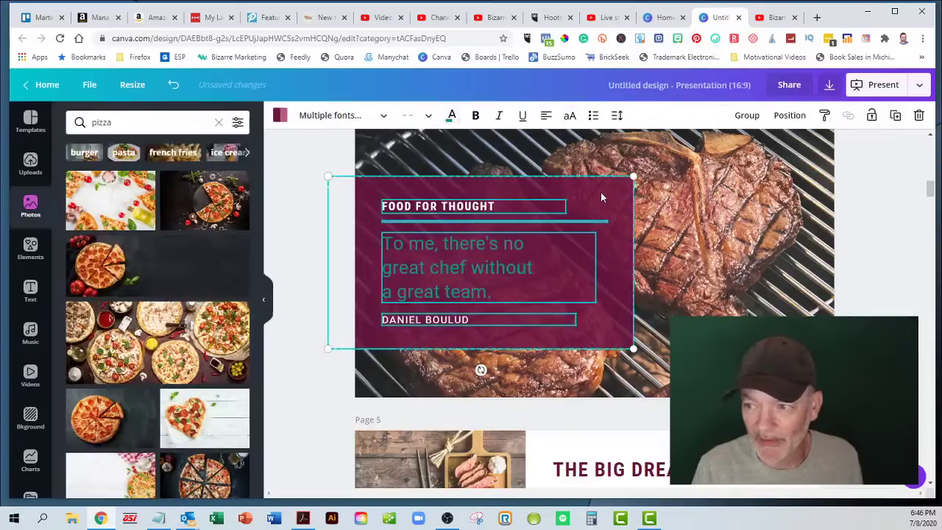
{"action": "left_click", "coordinate": [858, 204]}
Make the maroon quote box teal and set the quote text back to white
{"action": "left_click", "coordinate": [620, 198]}
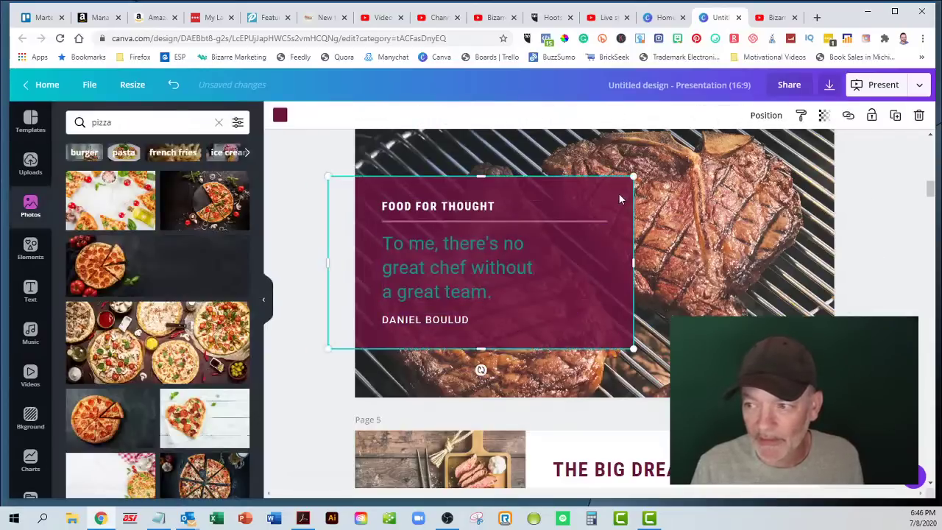
{"action": "left_click", "coordinate": [280, 115]}
{"action": "left_click", "coordinate": [110, 232]}
{"action": "left_click", "coordinate": [473, 278]}
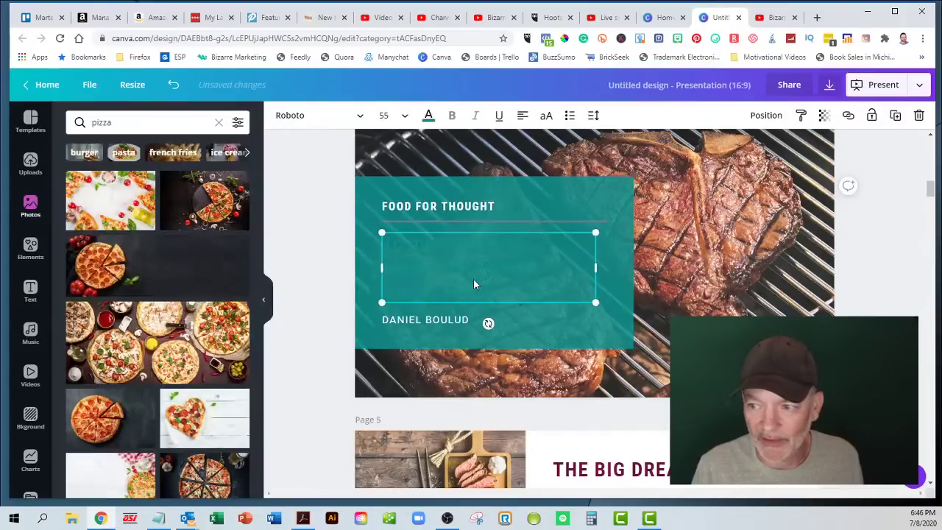
{"action": "left_click", "coordinate": [427, 115]}
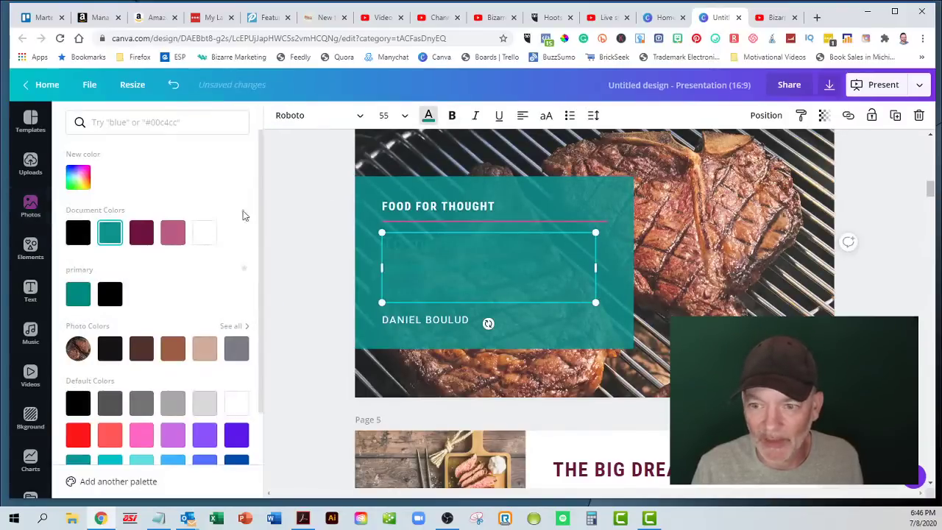
{"action": "left_click", "coordinate": [110, 293]}
{"action": "left_click", "coordinate": [479, 320]}
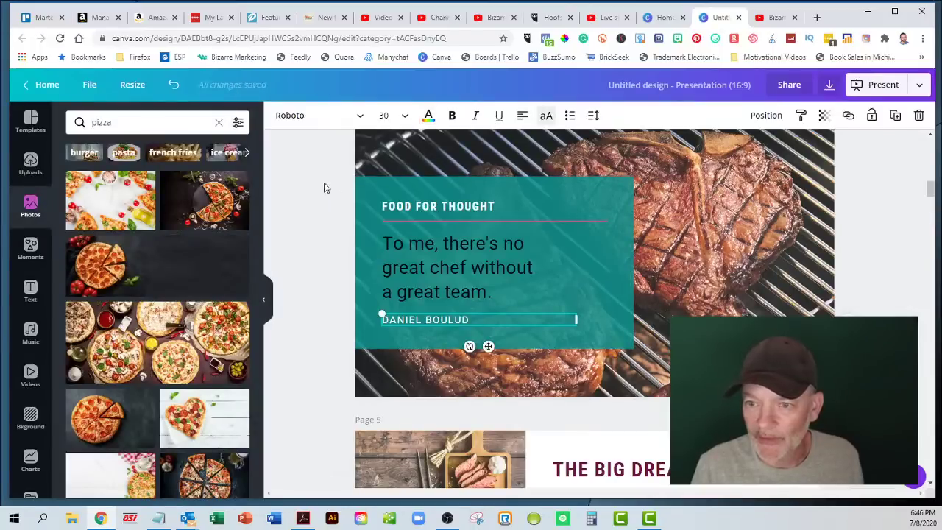
{"action": "scroll", "coordinate": [290, 160], "scroll_direction": "up", "scroll_amount": 2}
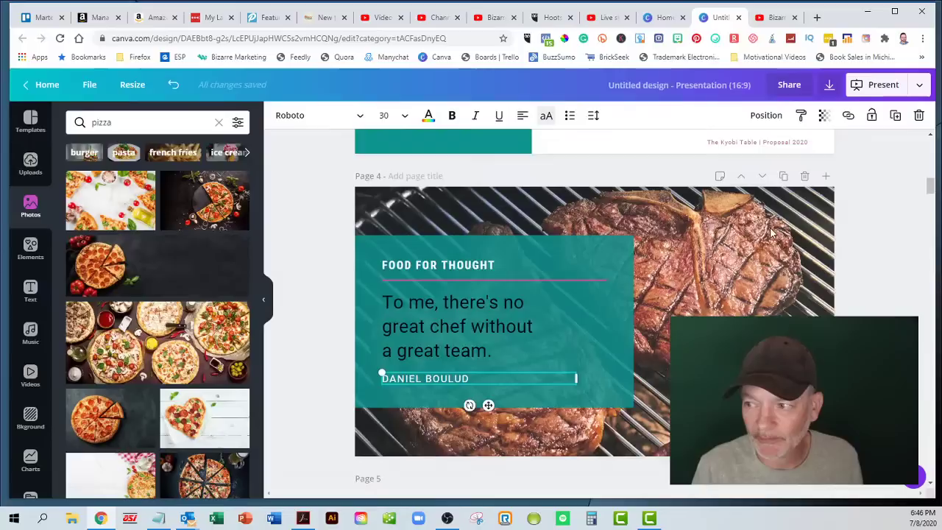
{"action": "left_click", "coordinate": [850, 233]}
Check the slide animation options, then choose Presenter view as the presentation type
{"action": "left_click", "coordinate": [292, 115]}
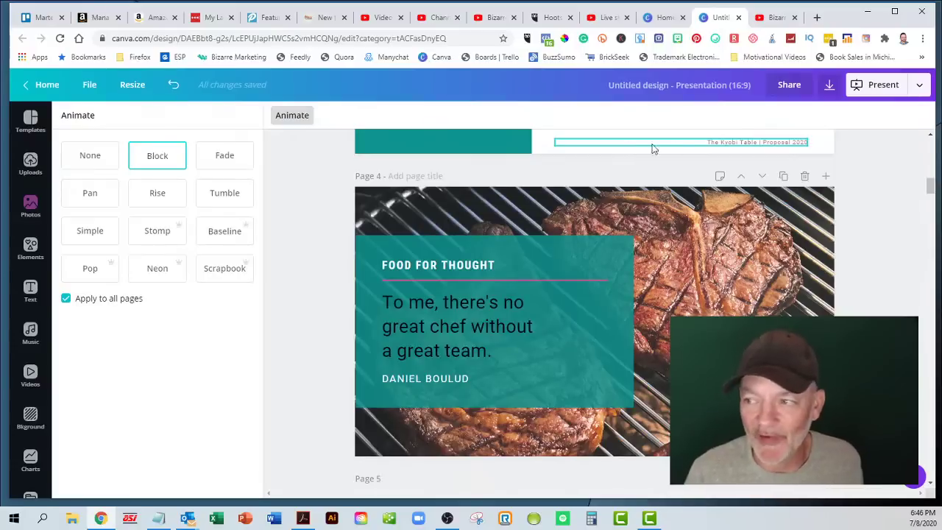
{"action": "left_click", "coordinate": [859, 92]}
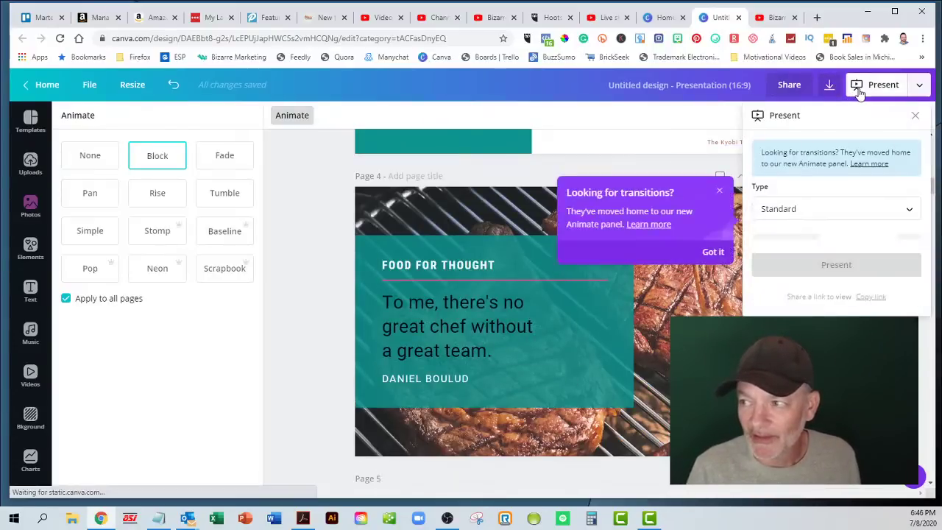
{"action": "left_click", "coordinate": [790, 214]}
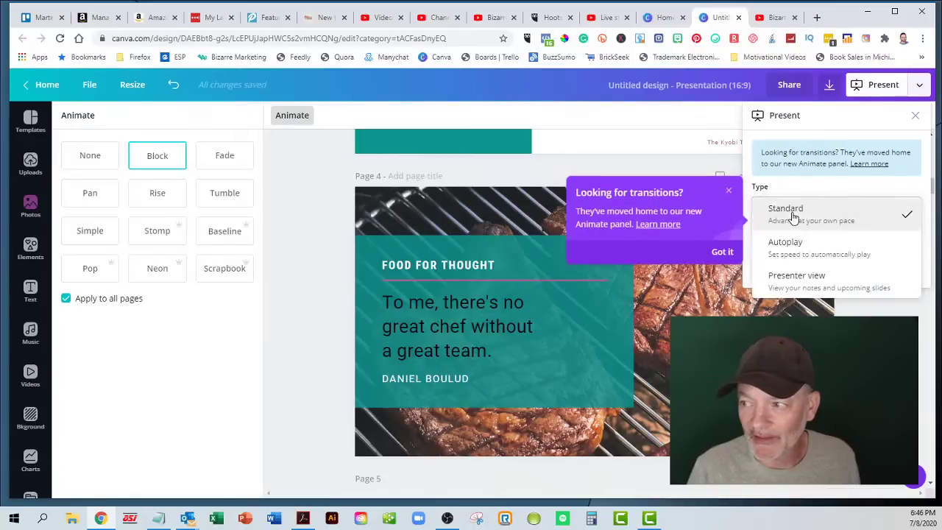
{"action": "left_click", "coordinate": [794, 280]}
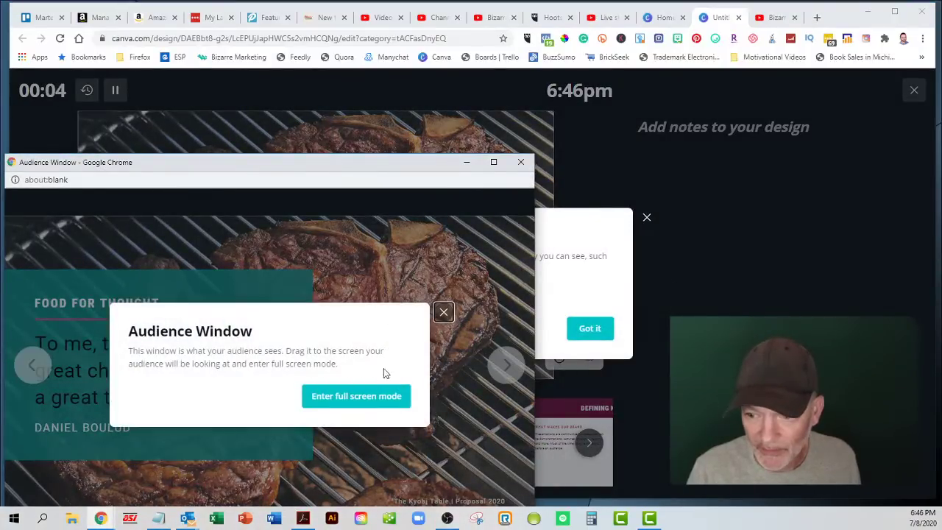
Move the audience window aside and advance through The Big Dream, The Kyobi Story and Defining Kyobi to What Sets Us Apart?
{"action": "left_click", "coordinate": [442, 313]}
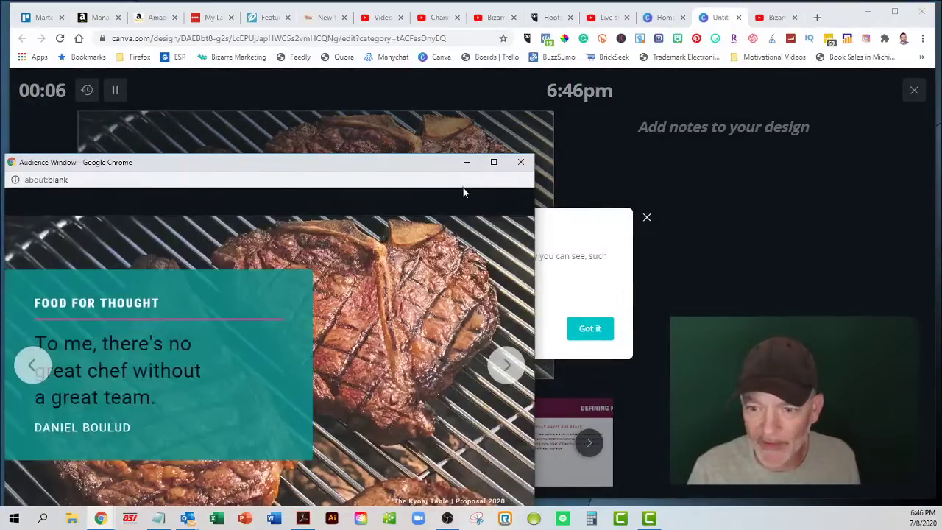
{"action": "left_click_drag", "start_coordinate": [429, 168], "coordinate": [637, 97]}
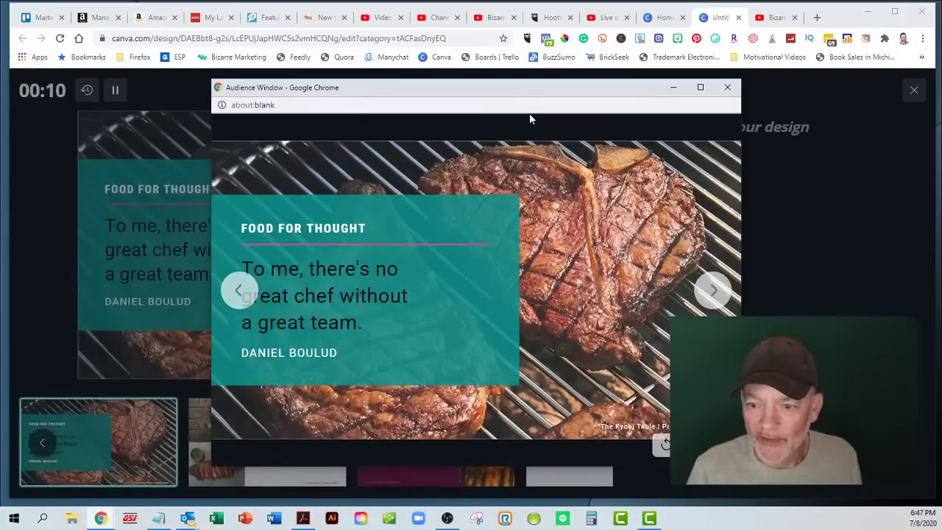
{"action": "left_click", "coordinate": [714, 293]}
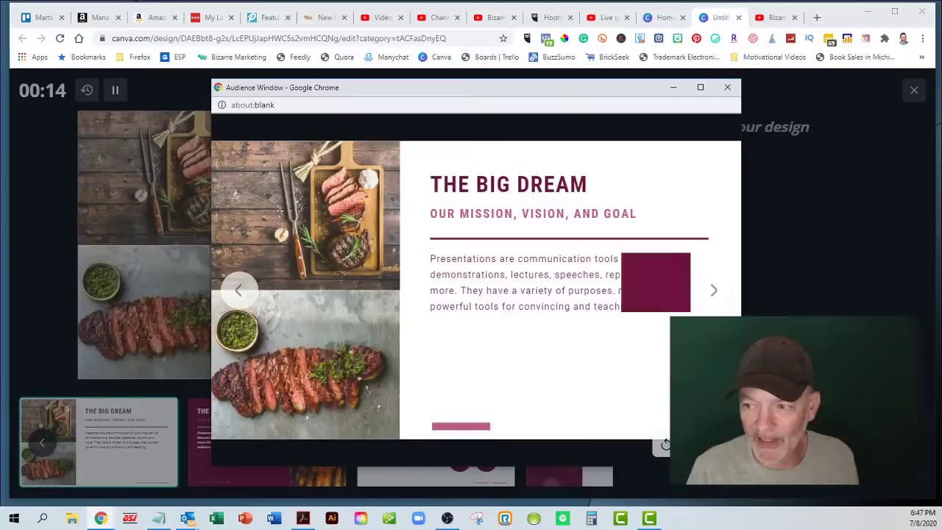
{"action": "left_click", "coordinate": [715, 297]}
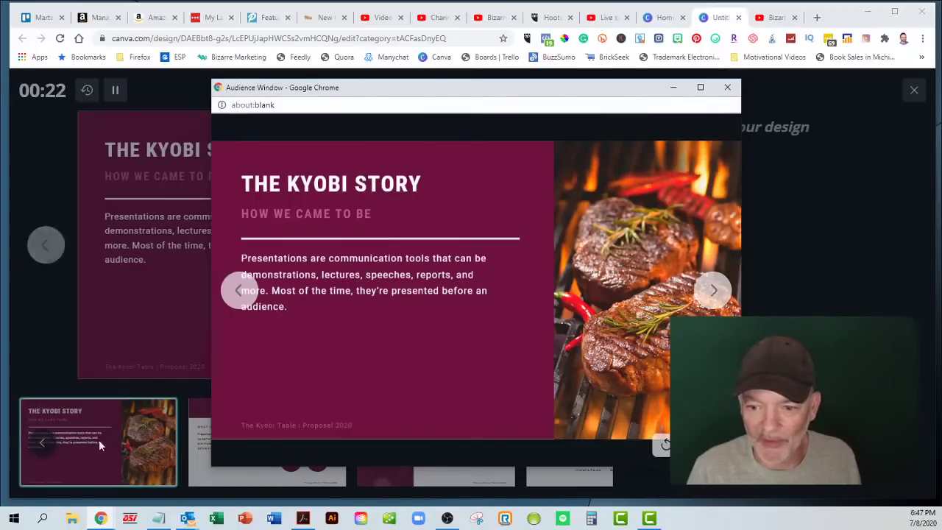
{"action": "left_click", "coordinate": [714, 290]}
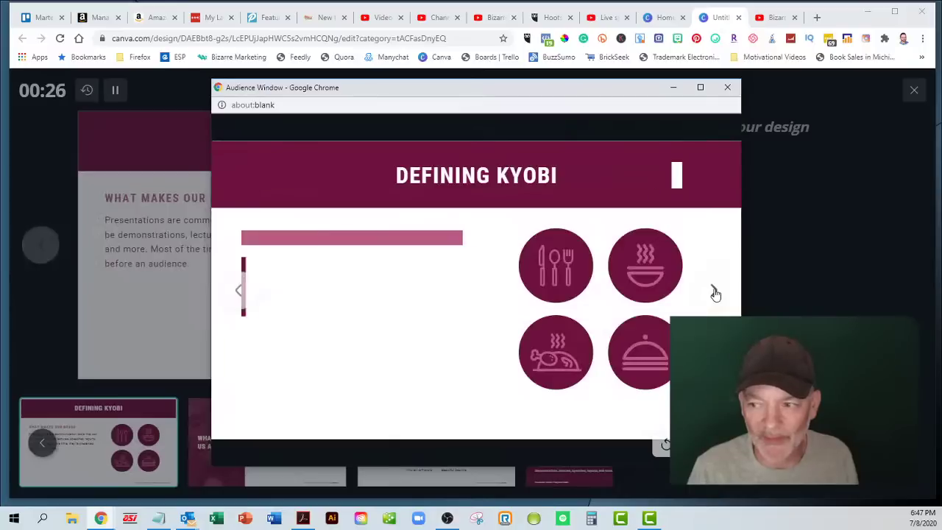
{"action": "left_click", "coordinate": [714, 293]}
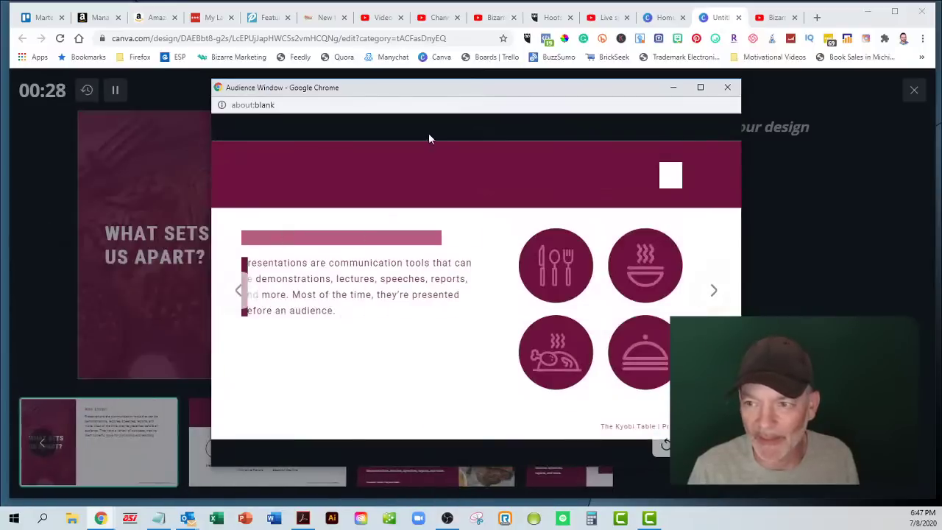
{"action": "left_click_drag", "start_coordinate": [414, 93], "coordinate": [467, 95]}
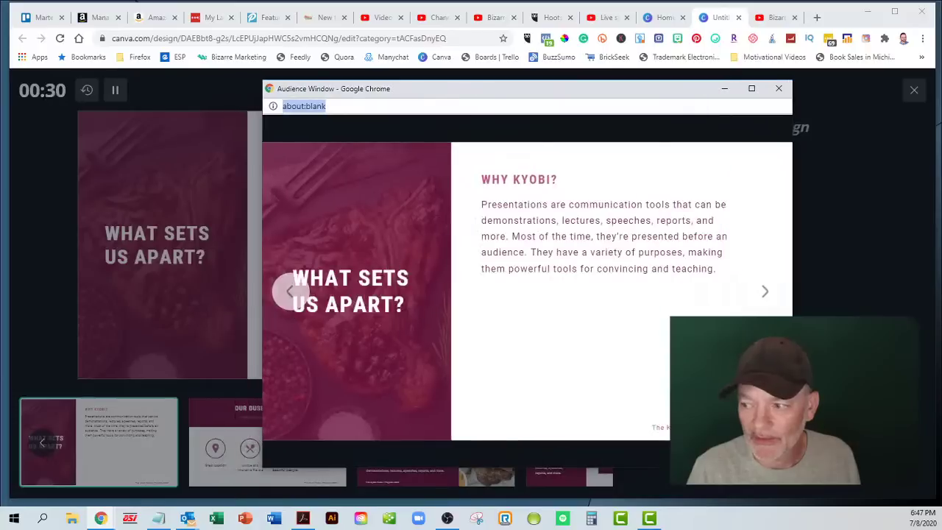
End presenter view, try Autoplay, then present full screen in Standard mode
{"action": "left_click", "coordinate": [778, 89]}
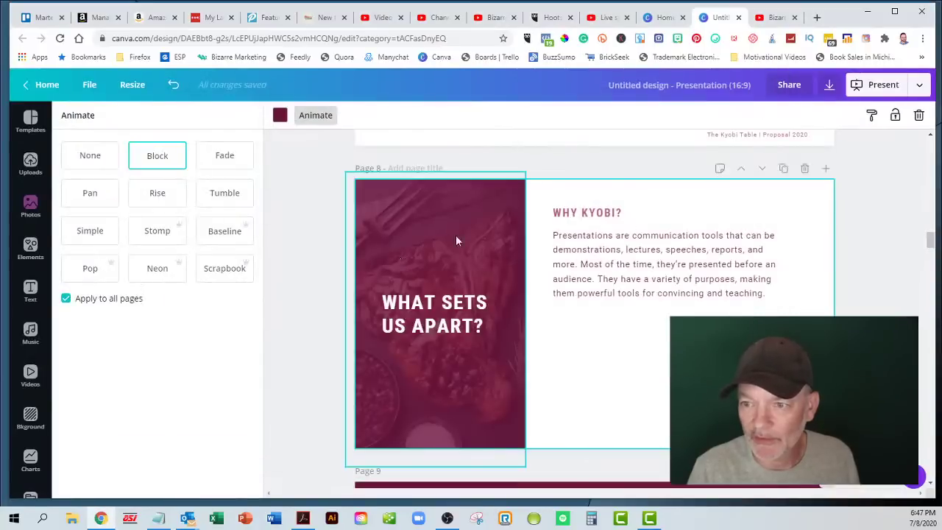
{"action": "left_click", "coordinate": [857, 87]}
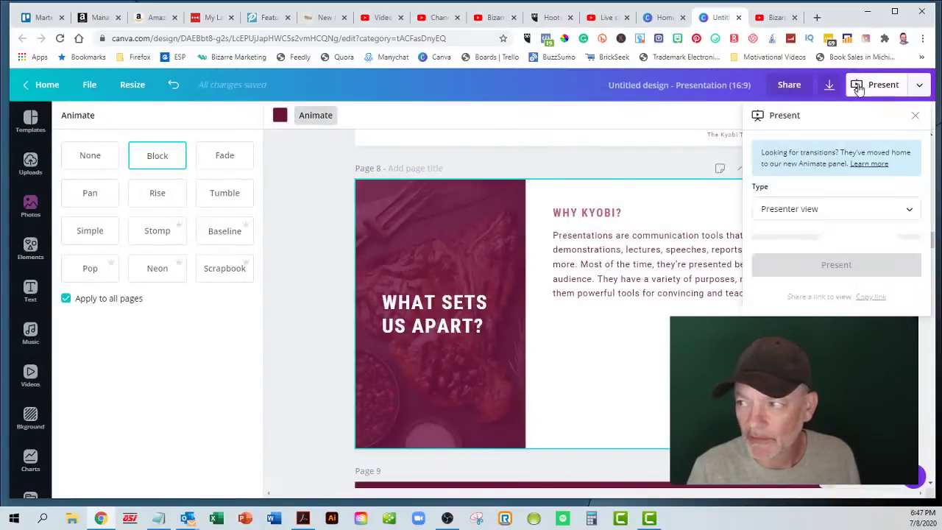
{"action": "left_click", "coordinate": [815, 217]}
{"action": "left_click", "coordinate": [797, 193]}
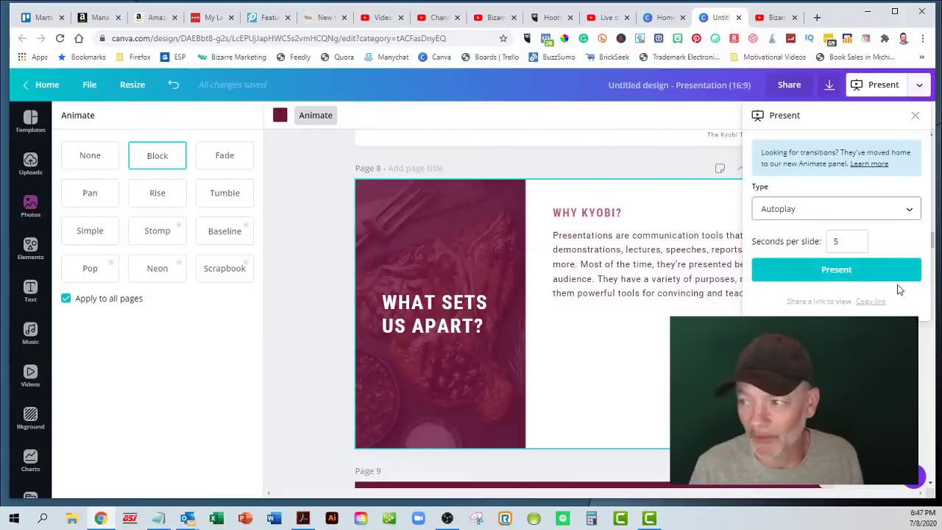
{"action": "left_click", "coordinate": [855, 209]}
{"action": "left_click", "coordinate": [816, 189]}
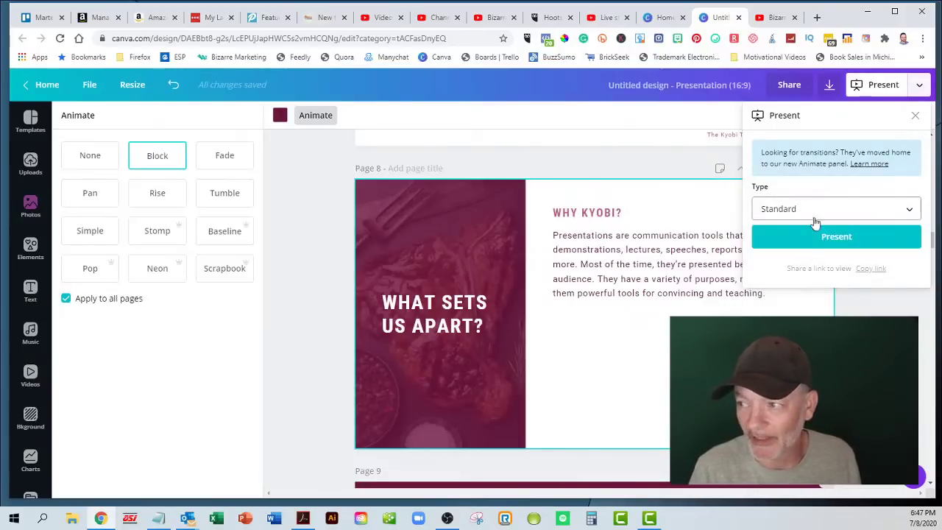
{"action": "left_click", "coordinate": [816, 242]}
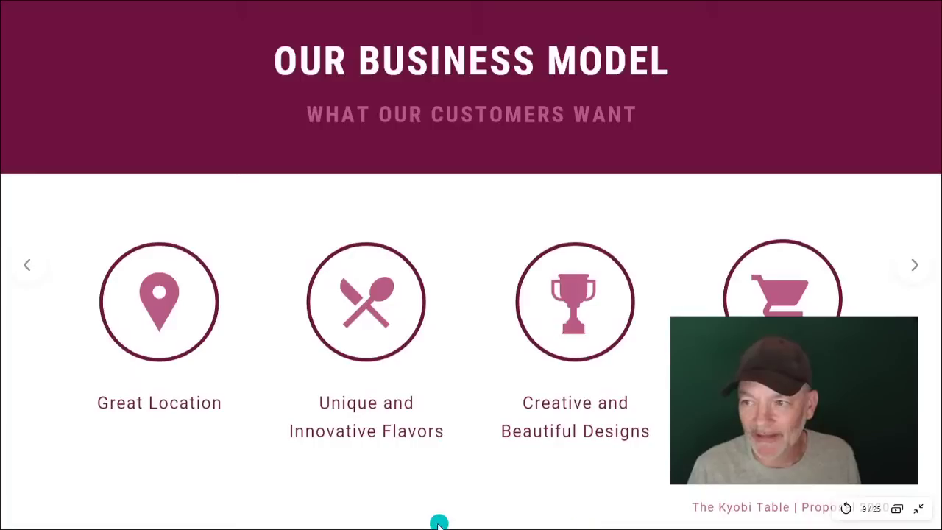
Advance the full-screen presentation past the Our Business Model slide
{"action": "left_click", "coordinate": [912, 271]}
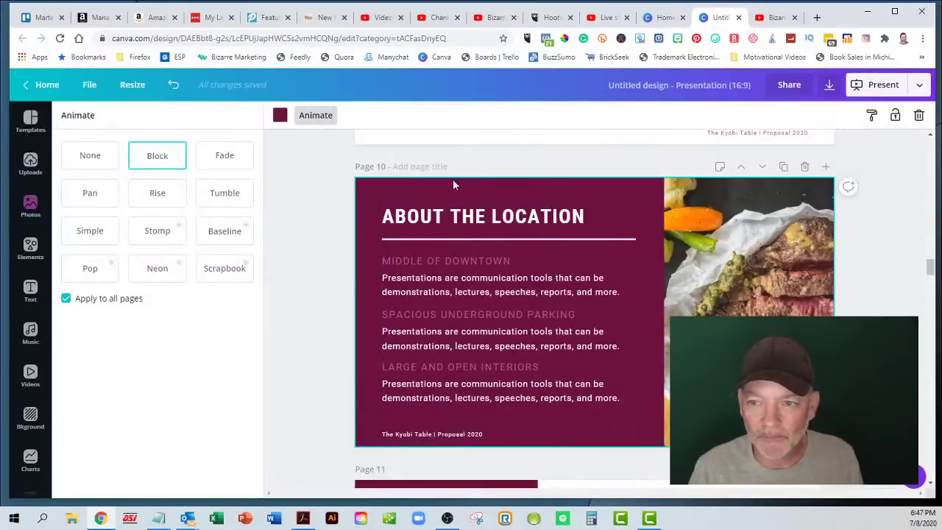
Reopen the Templates panel listing the Cascade Eatery Food Business Presentation pages
{"action": "left_click", "coordinate": [30, 120]}
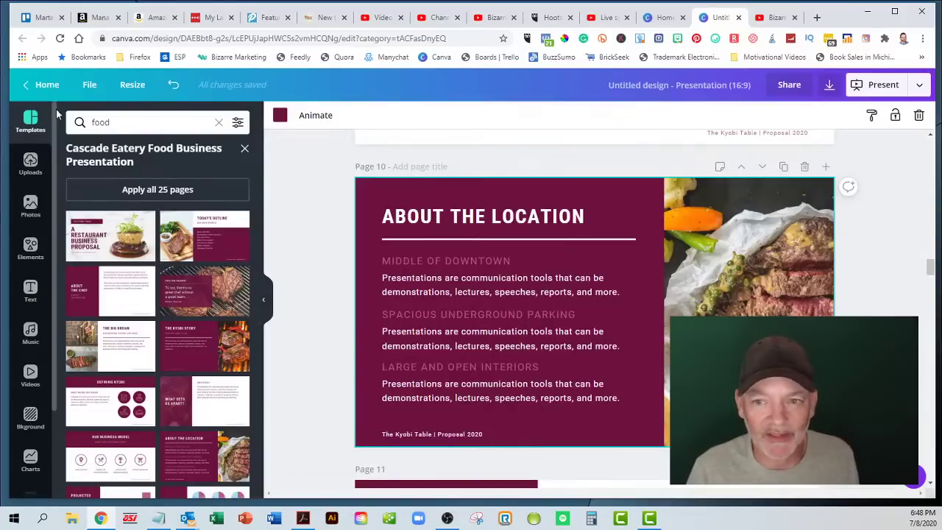
From the Canva home page, create a new Social Media Instagram Story design
{"action": "left_click", "coordinate": [44, 86]}
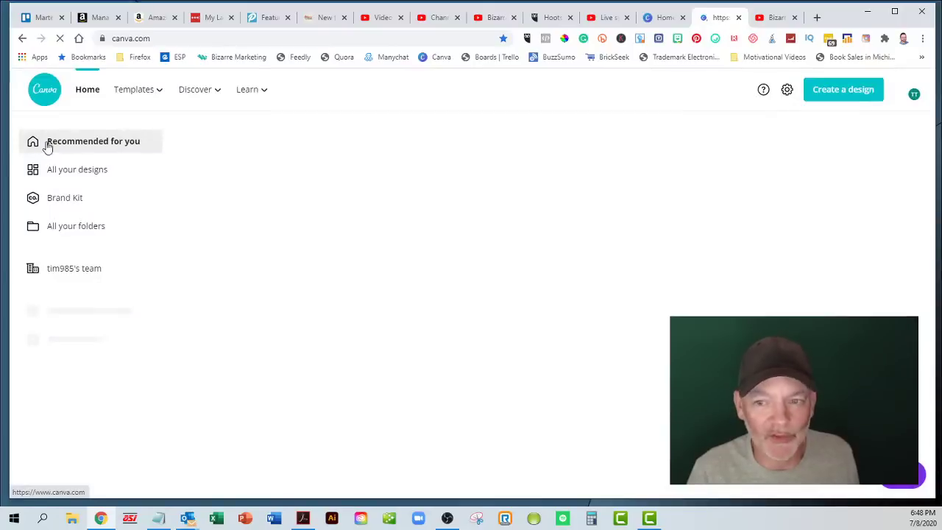
{"action": "scroll", "coordinate": [296, 351], "scroll_direction": "down", "scroll_amount": 2}
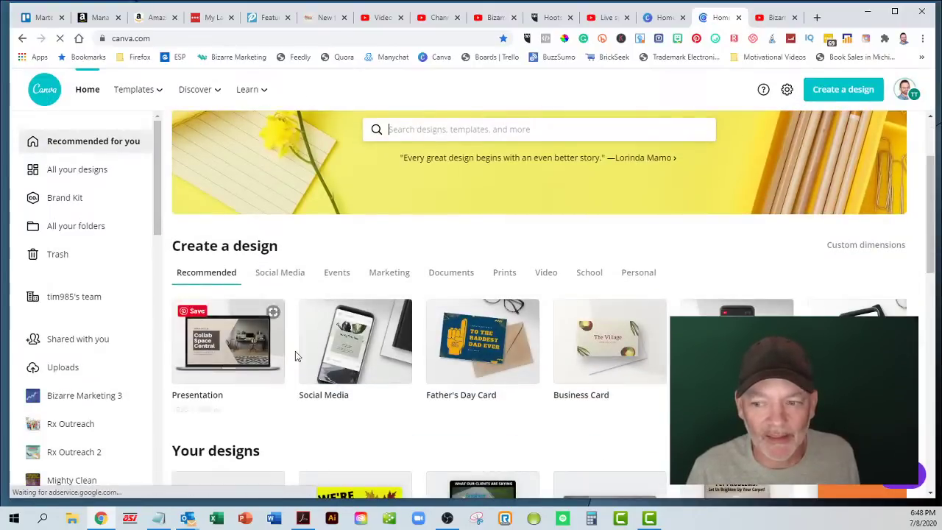
{"action": "left_click", "coordinate": [284, 277]}
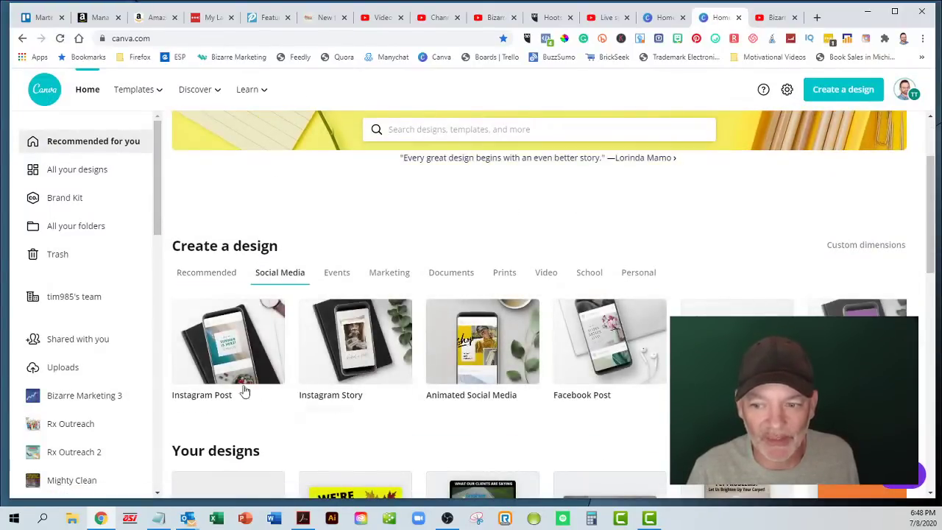
{"action": "left_click", "coordinate": [342, 368]}
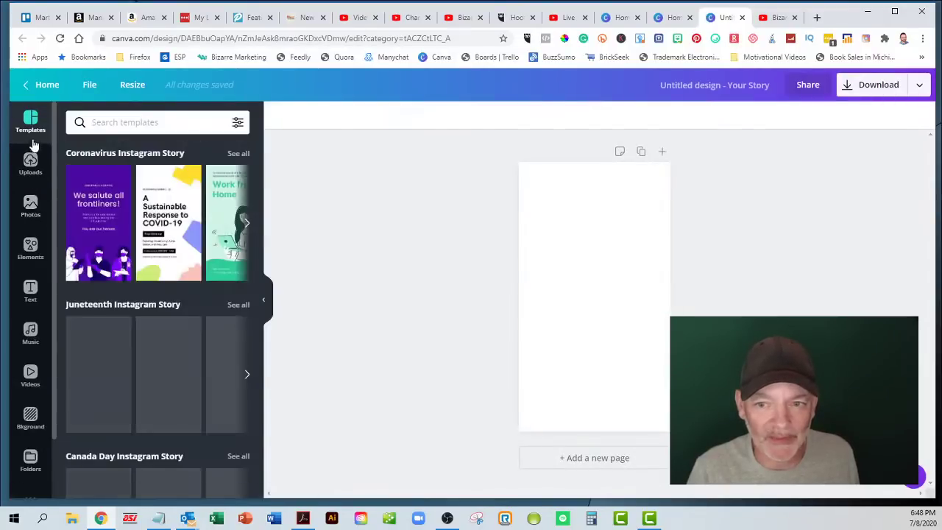
Search templates for 'beac' and apply the beach adventure story template
{"action": "scroll", "coordinate": [142, 327], "scroll_direction": "down", "scroll_amount": 1}
{"action": "scroll", "coordinate": [142, 328], "scroll_direction": "down", "scroll_amount": 4}
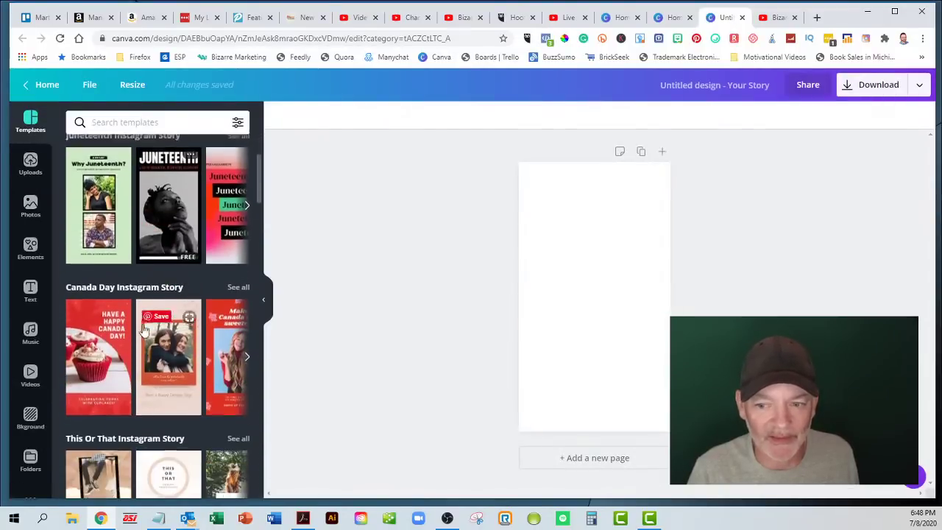
{"action": "scroll", "coordinate": [144, 307], "scroll_direction": "up", "scroll_amount": 3}
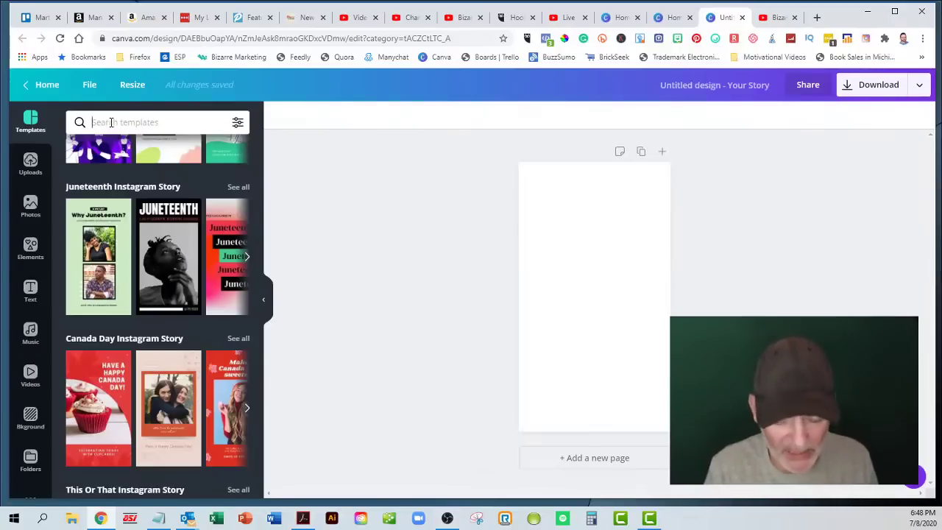
{"action": "type", "text": "beach"}
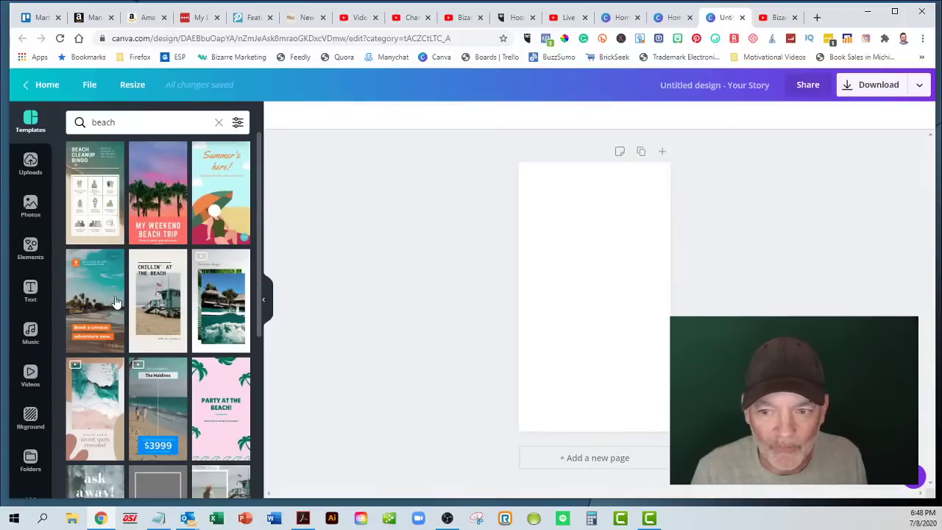
{"action": "left_click", "coordinate": [91, 312]}
Select the beach background photo and the 'Book a unique adventure now' headline
{"action": "left_click", "coordinate": [603, 317]}
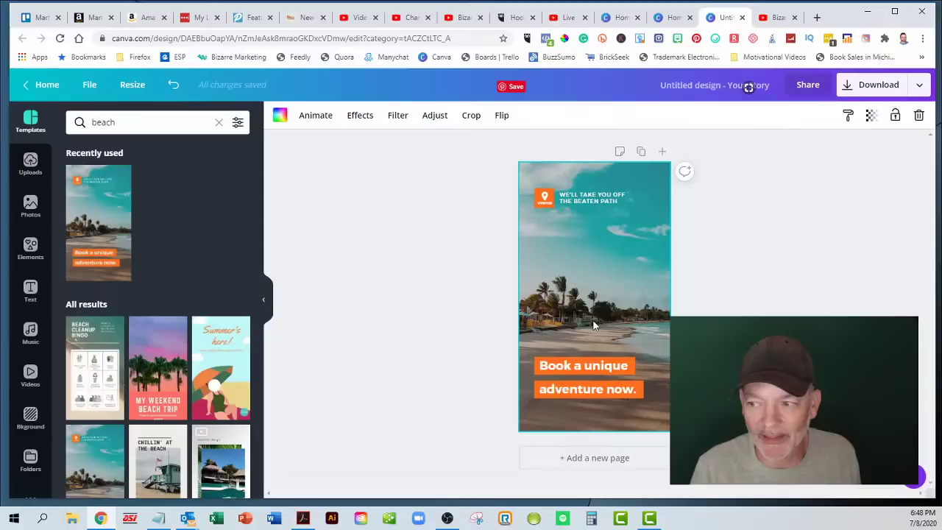
{"action": "left_click", "coordinate": [570, 365]}
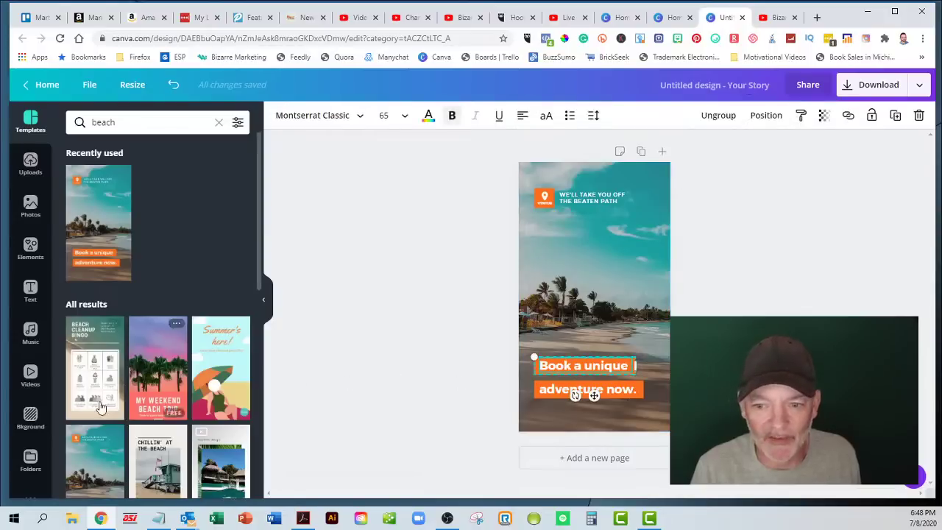